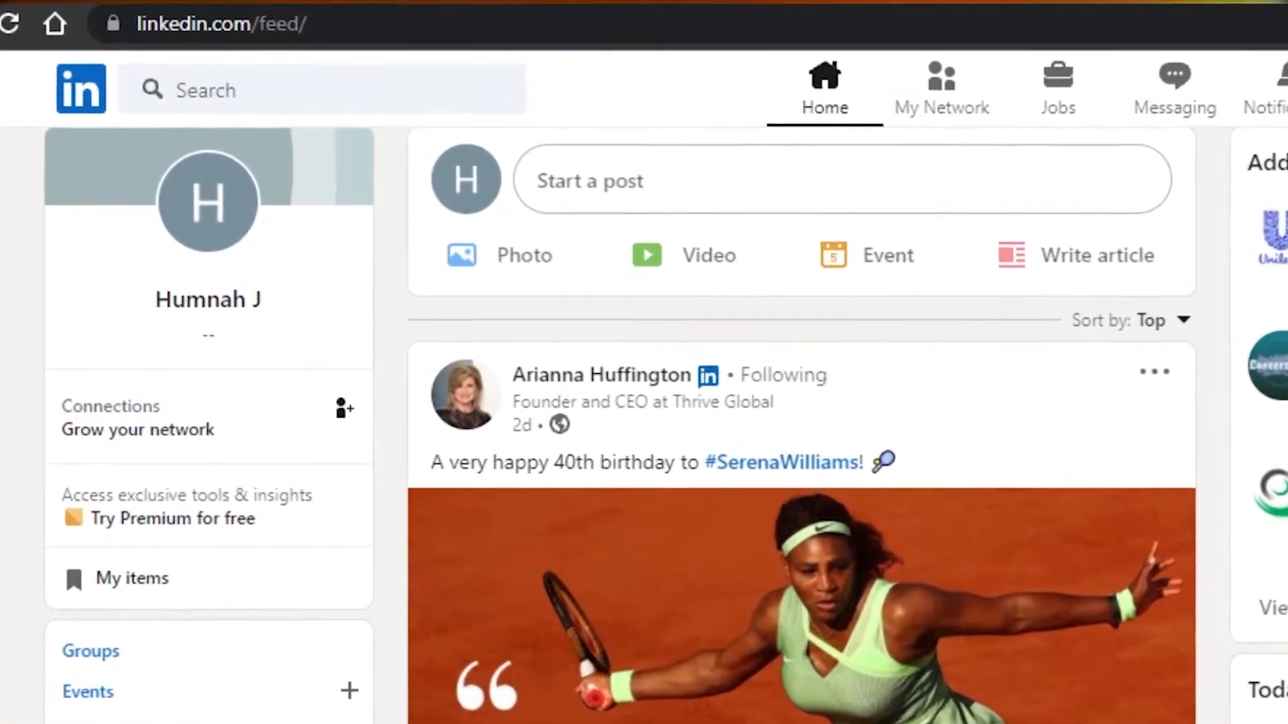
Go from the feed to the ad account creation form and check the currency, keeping United States Dollar (USD).
{"action": "scroll", "coordinate": [749, 470], "scroll_direction": "down", "scroll_amount": 10}
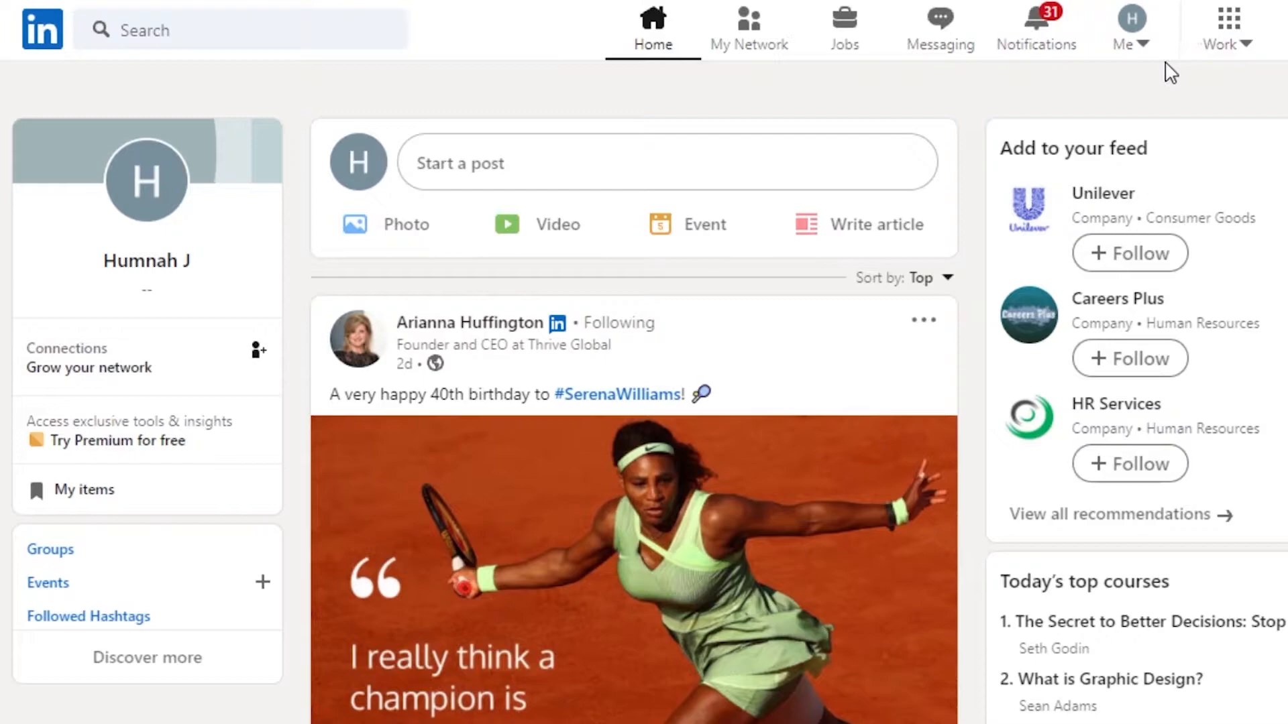
{"action": "left_click", "coordinate": [1245, 46]}
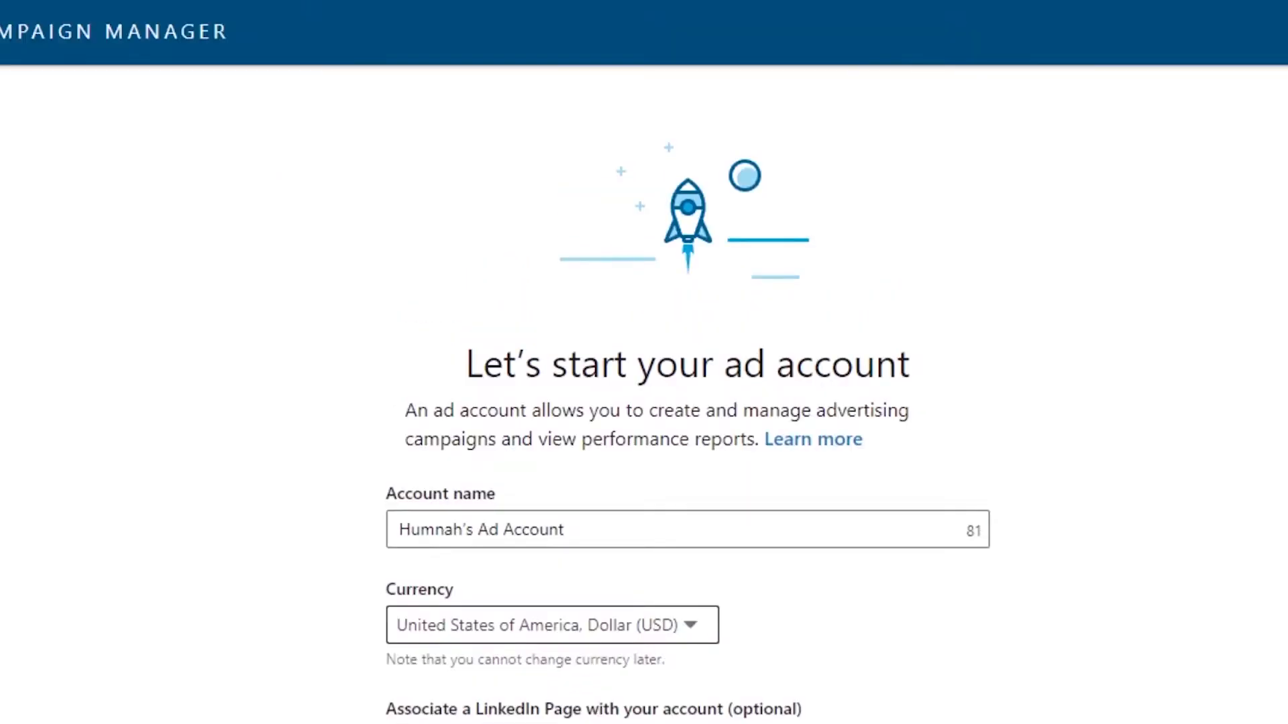
{"action": "scroll", "coordinate": [644, 362], "scroll_direction": "down", "scroll_amount": 3}
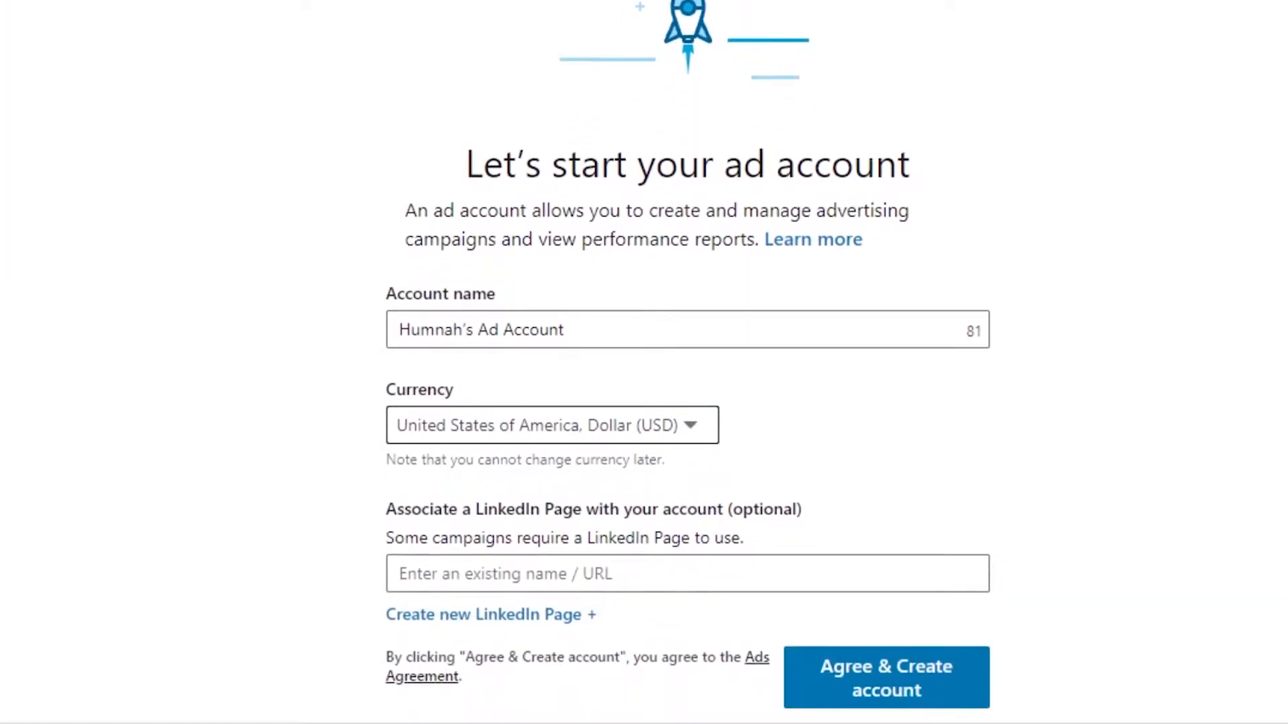
{"action": "scroll", "coordinate": [643, 362], "scroll_direction": "down", "scroll_amount": 1}
{"action": "left_click", "coordinate": [1087, 253]}
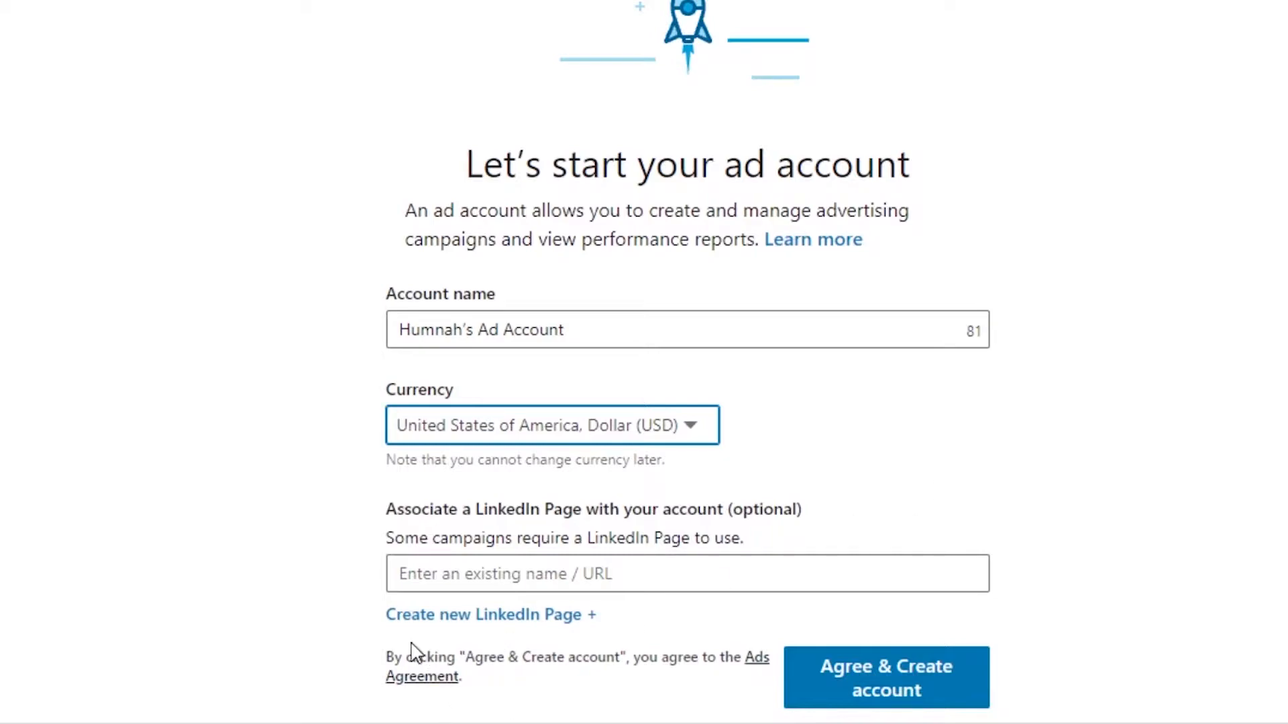
Open the creation of a new LinkedIn Page, look over the page types and choose Small business.
{"action": "left_click", "coordinate": [557, 616]}
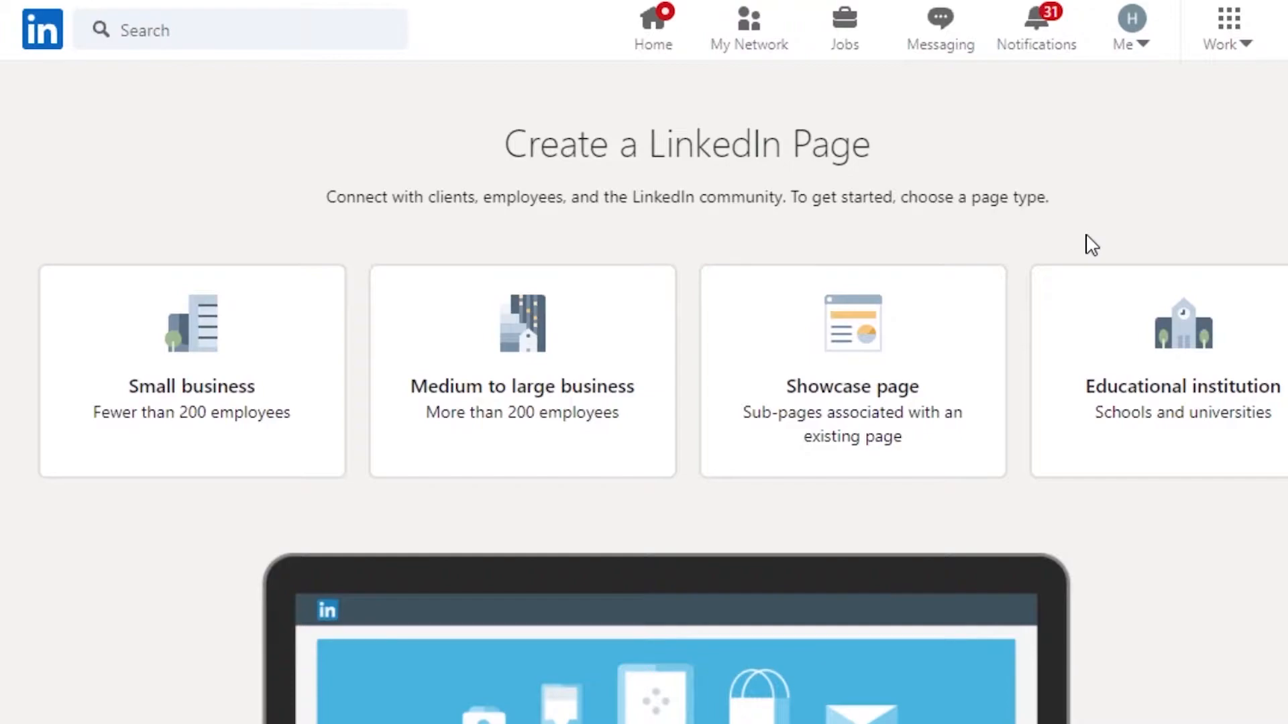
{"action": "scroll", "coordinate": [1092, 246], "scroll_direction": "down", "scroll_amount": 6}
{"action": "scroll", "coordinate": [644, 392], "scroll_direction": "up", "scroll_amount": 6}
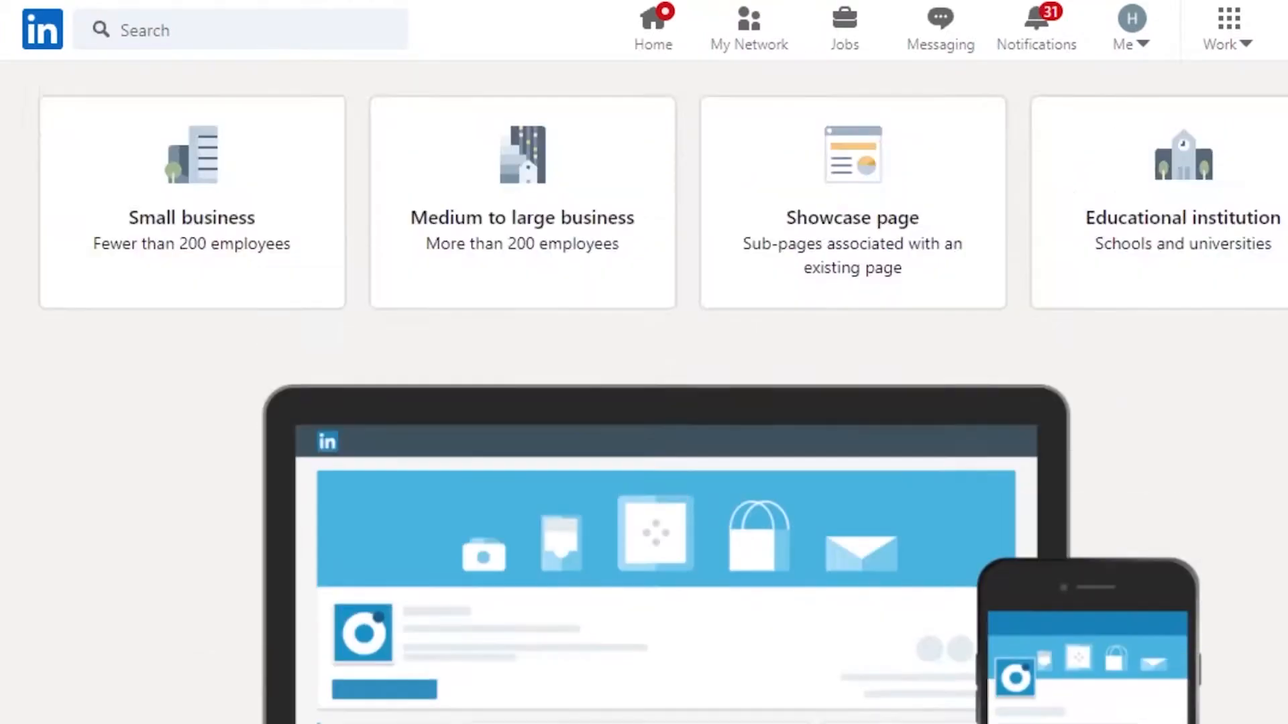
{"action": "scroll", "coordinate": [1031, 296], "scroll_direction": "down", "scroll_amount": 1}
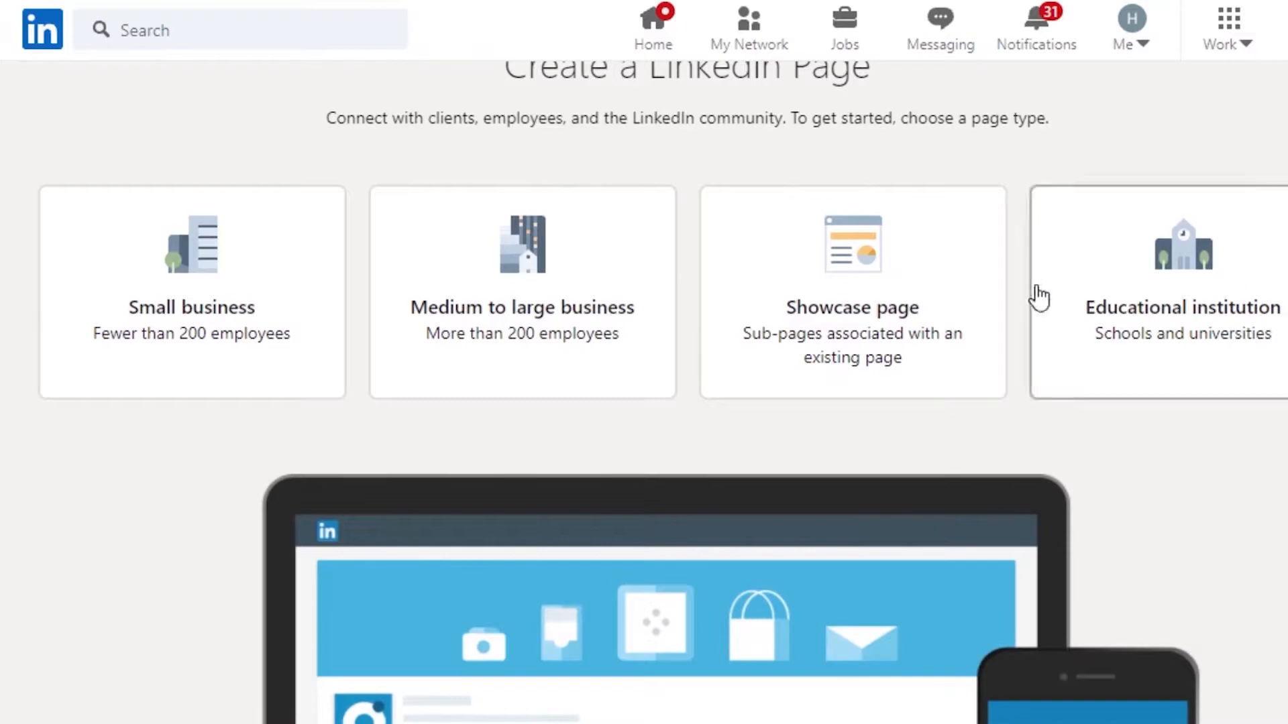
{"action": "scroll", "coordinate": [724, 252], "scroll_direction": "up", "scroll_amount": 1}
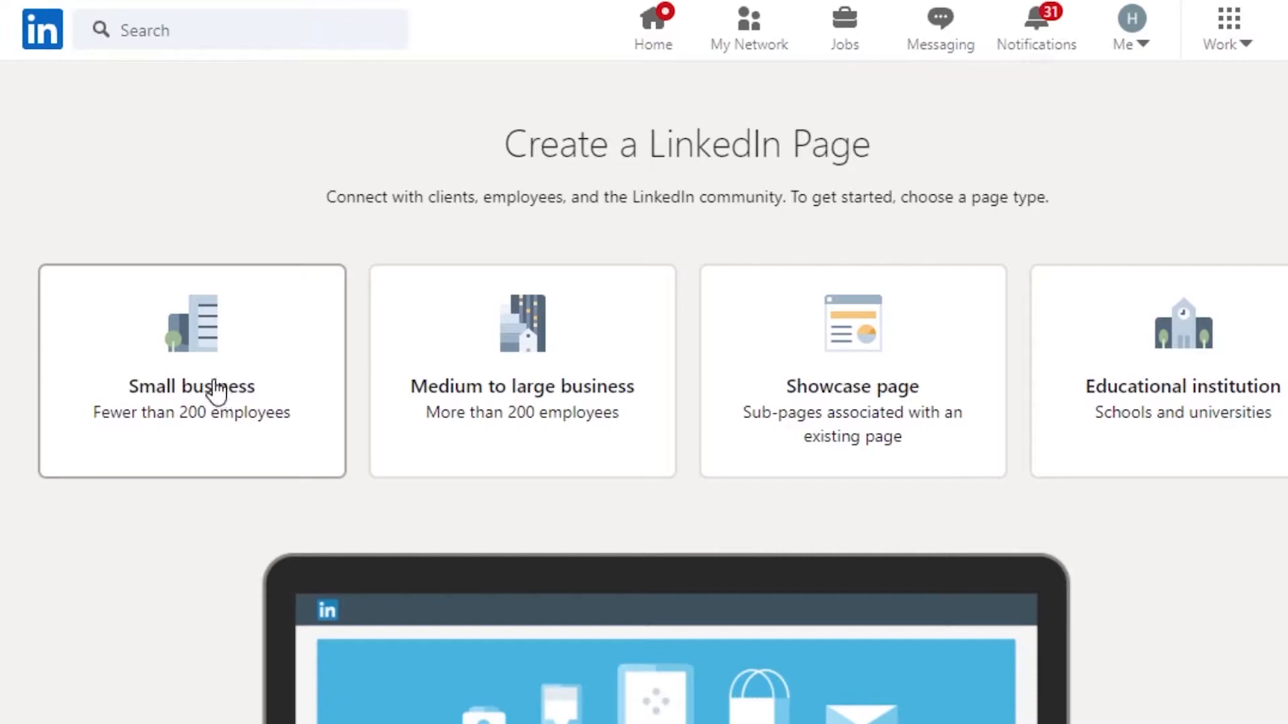
{"action": "left_click", "coordinate": [216, 392]}
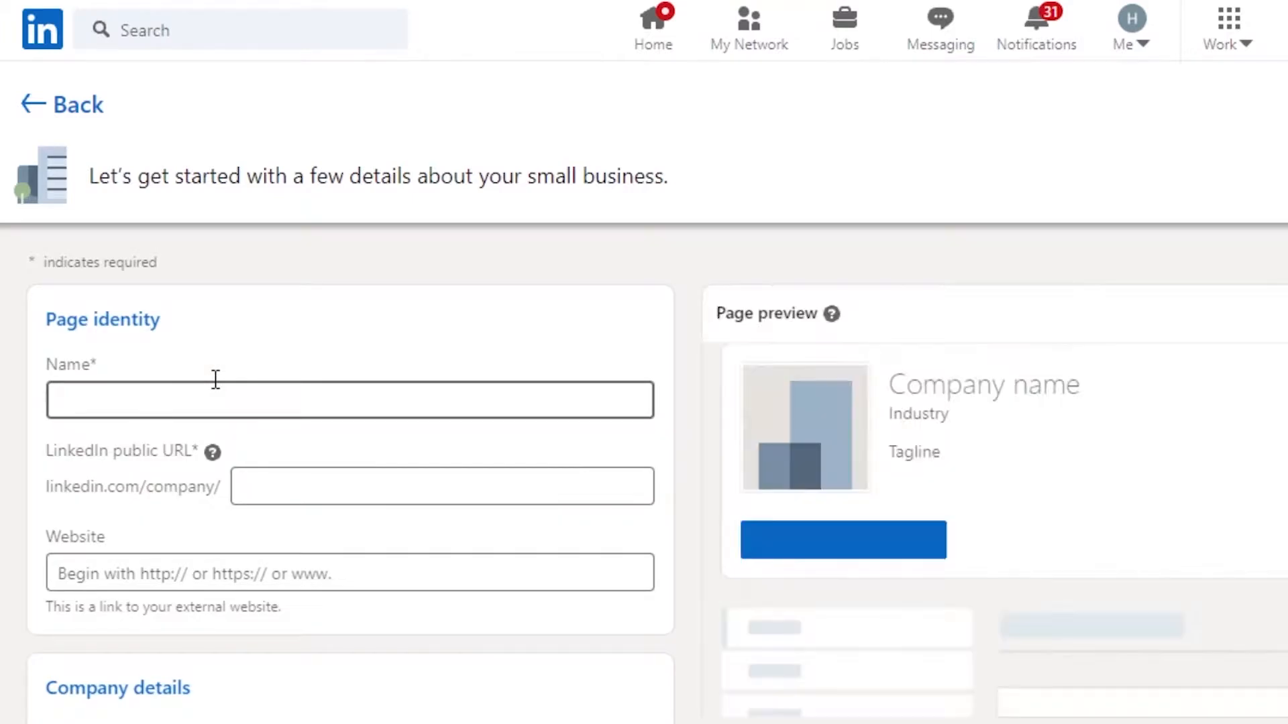
Examine the small business page form from page identity through company details, profile details and the authorization statement.
{"action": "scroll", "coordinate": [349, 403], "scroll_direction": "down", "scroll_amount": 10}
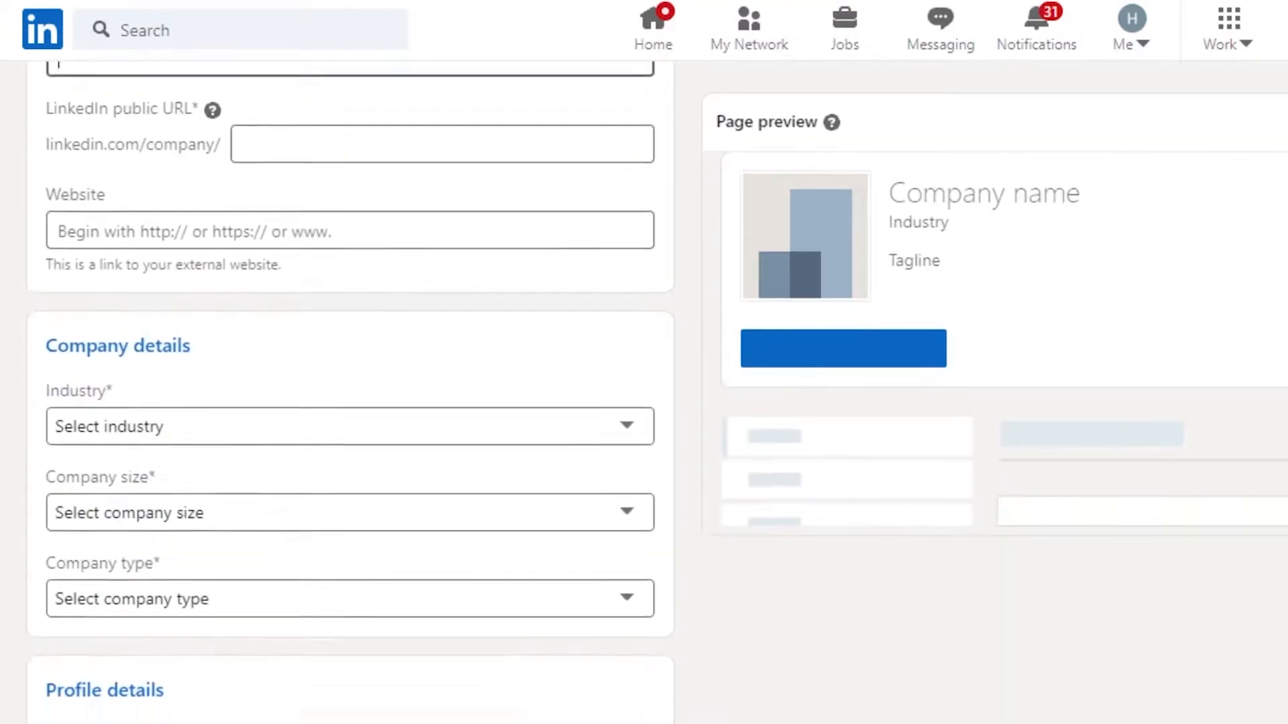
{"action": "scroll", "coordinate": [349, 403], "scroll_direction": "up", "scroll_amount": 5}
{"action": "scroll", "coordinate": [884, 329], "scroll_direction": "up", "scroll_amount": 5}
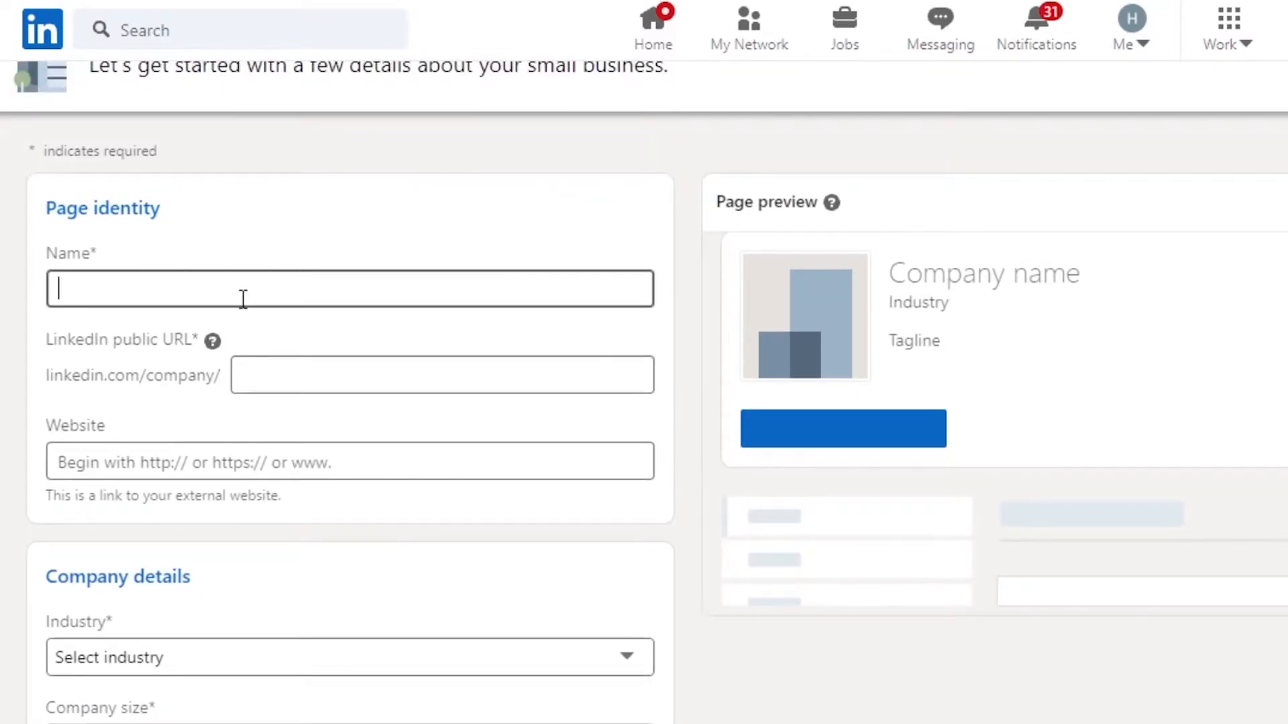
{"action": "left_click", "coordinate": [674, 188]}
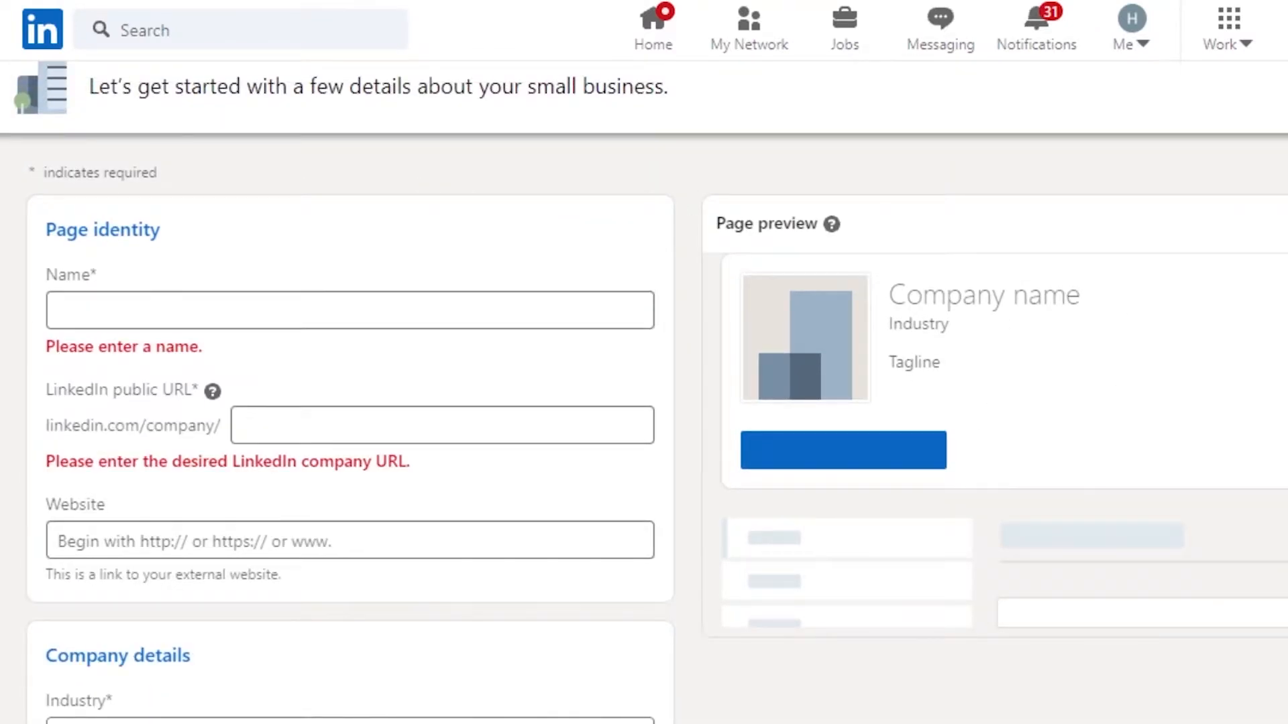
{"action": "scroll", "coordinate": [790, 210], "scroll_direction": "down", "scroll_amount": 7}
{"action": "scroll", "coordinate": [789, 211], "scroll_direction": "up", "scroll_amount": 6}
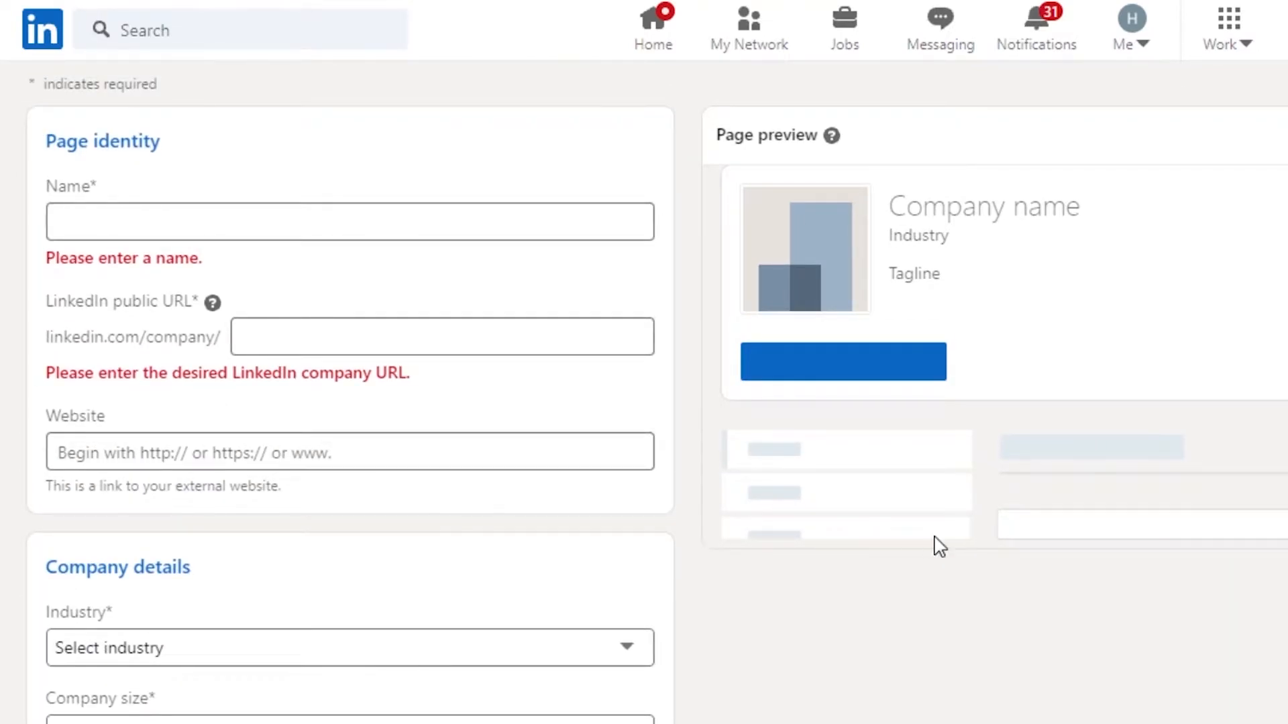
{"action": "scroll", "coordinate": [350, 402], "scroll_direction": "down", "scroll_amount": 5}
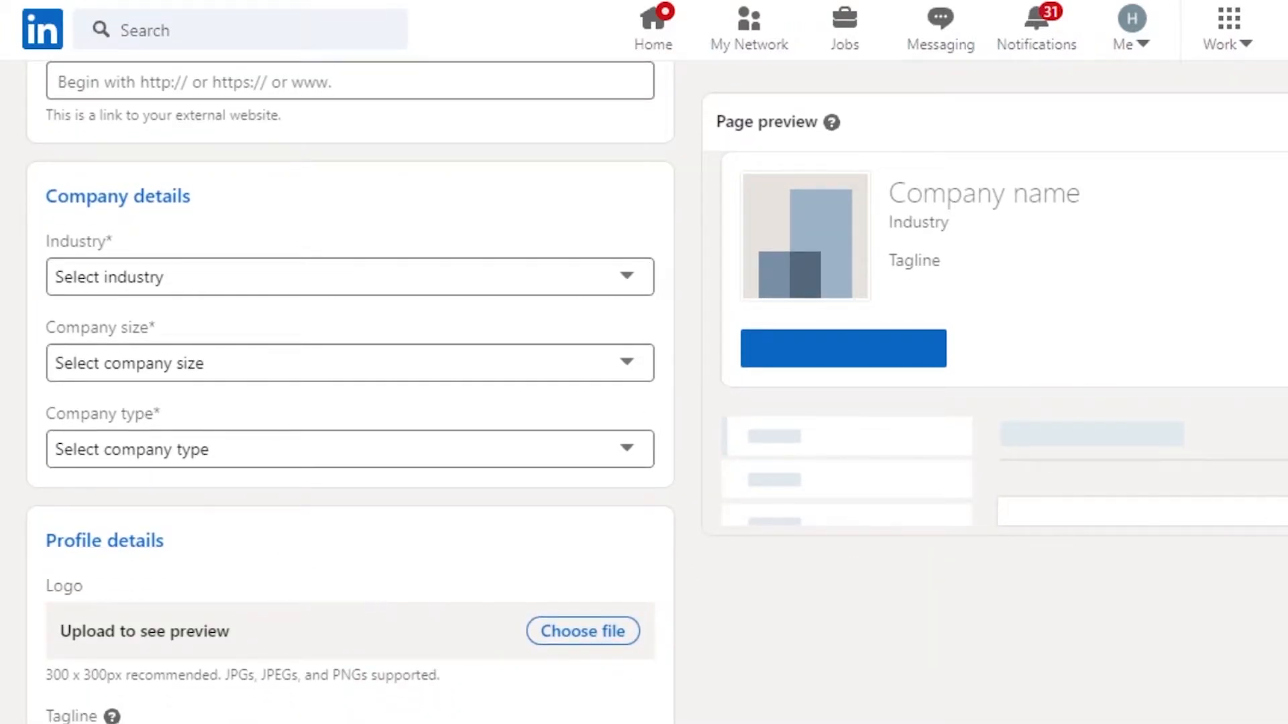
{"action": "scroll", "coordinate": [350, 403], "scroll_direction": "down", "scroll_amount": 4}
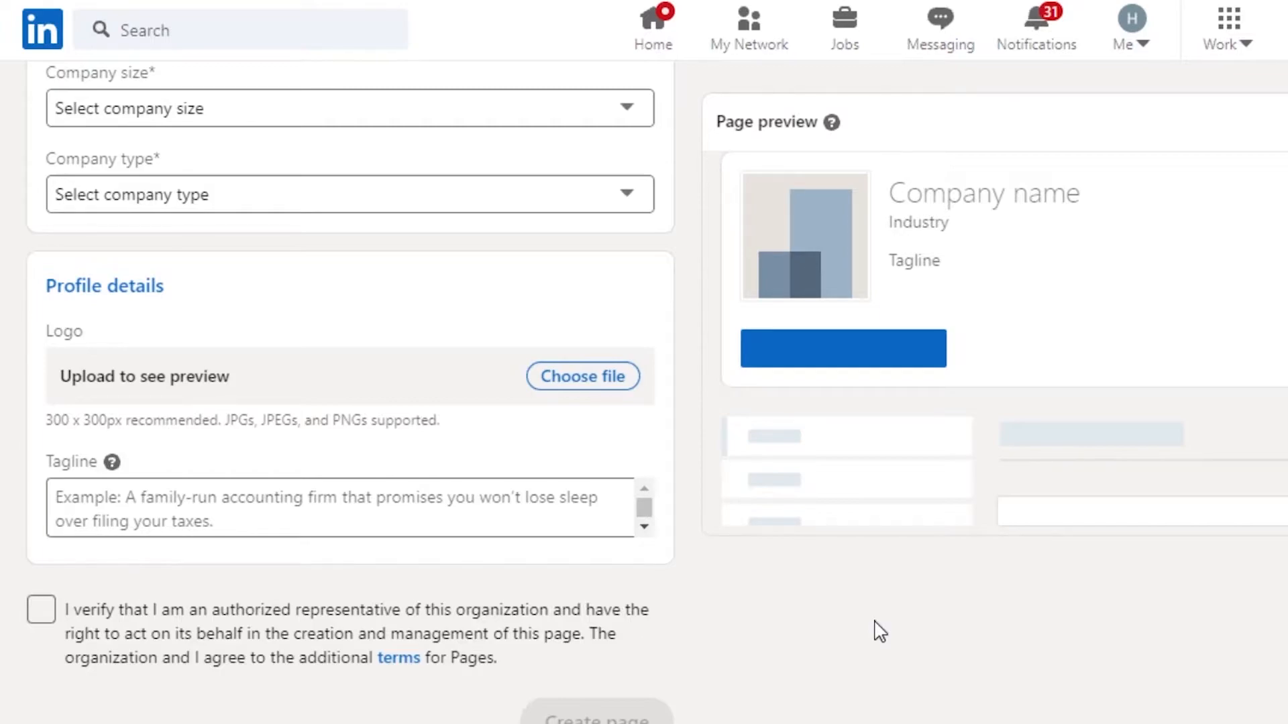
{"action": "scroll", "coordinate": [643, 335], "scroll_direction": "up", "scroll_amount": 8}
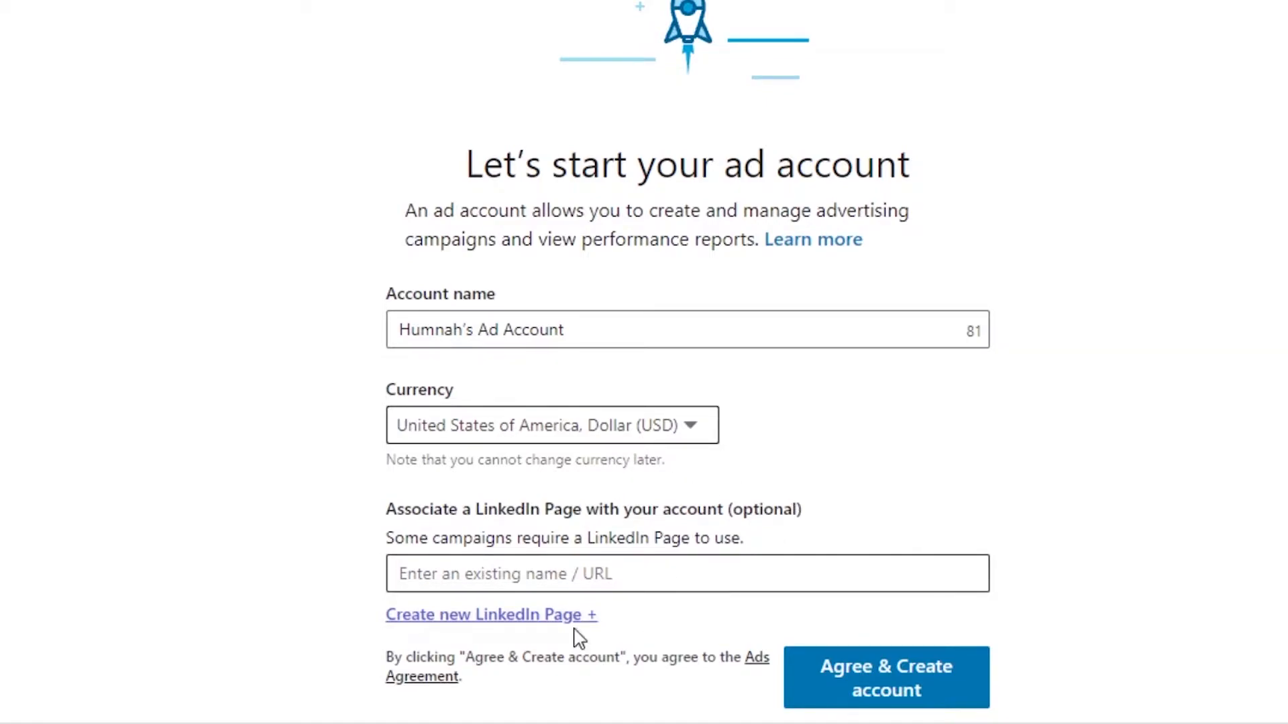
Create the ad account in US dollars without an associated page and name the new campaign YOUTUBE.
{"action": "left_click", "coordinate": [863, 679]}
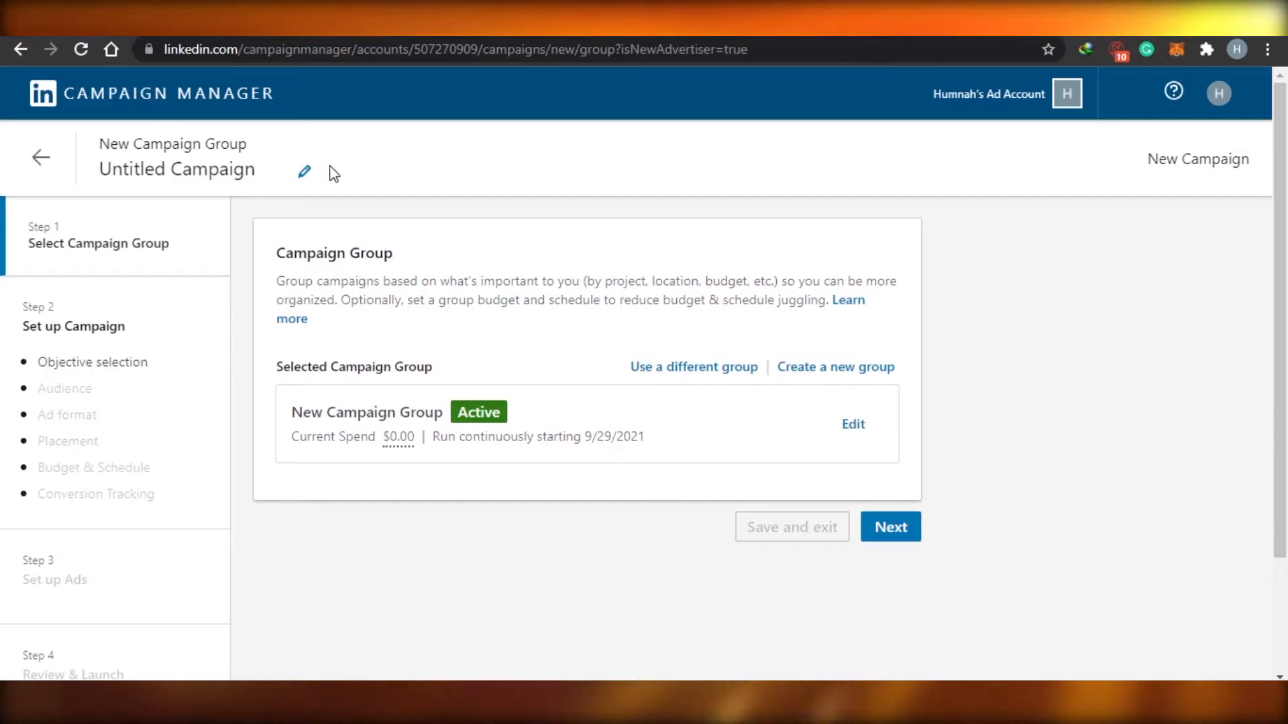
{"action": "left_click", "coordinate": [305, 173]}
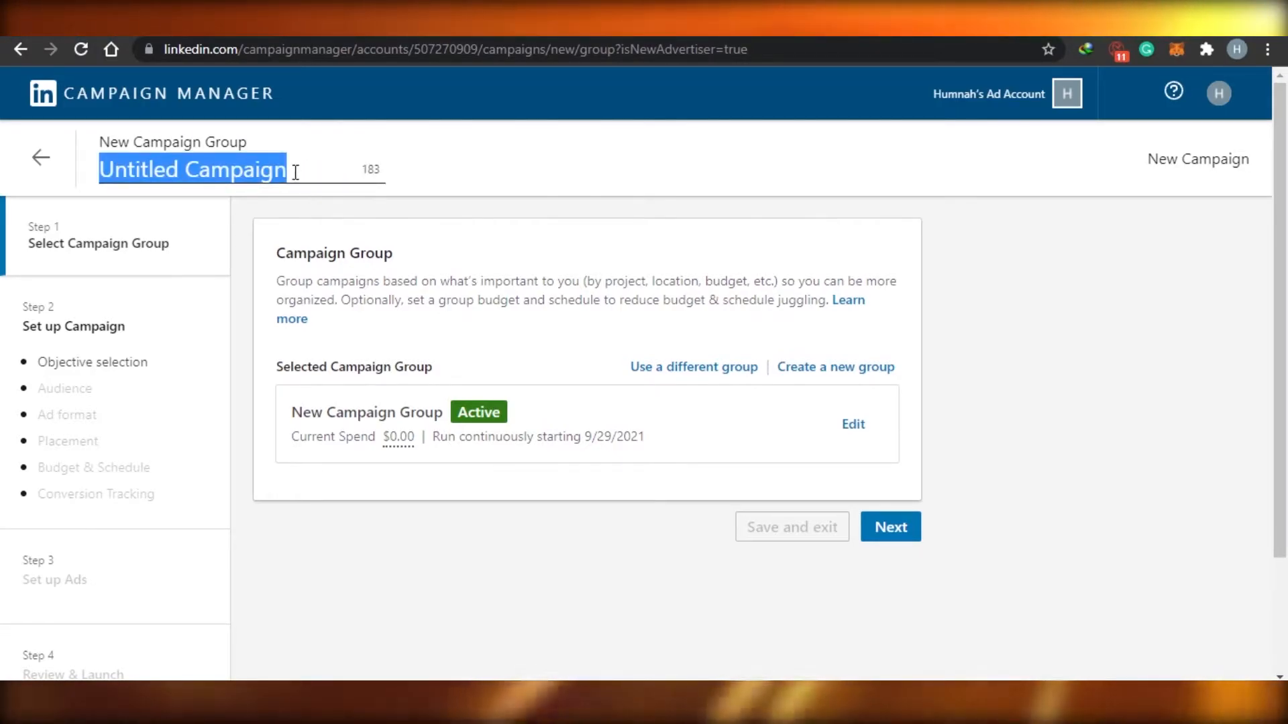
{"action": "key", "text": "BackSpace"}
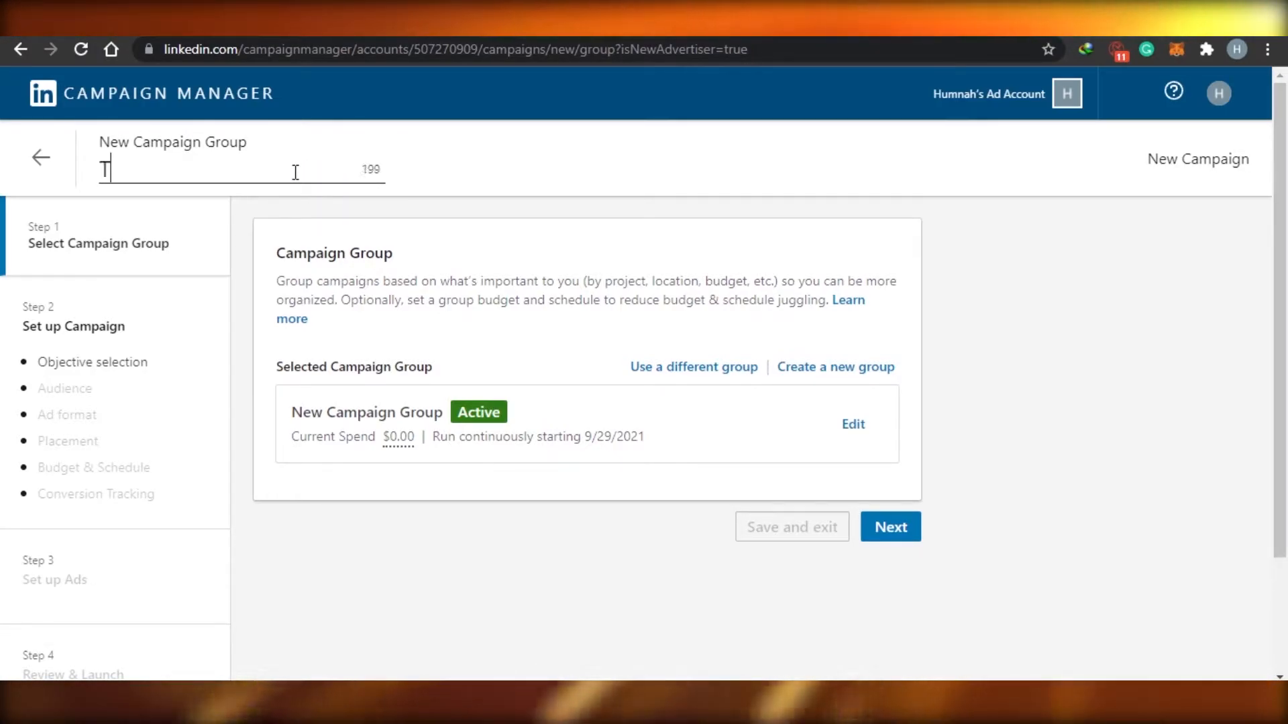
{"action": "type", "text": "YOUTUBE"}
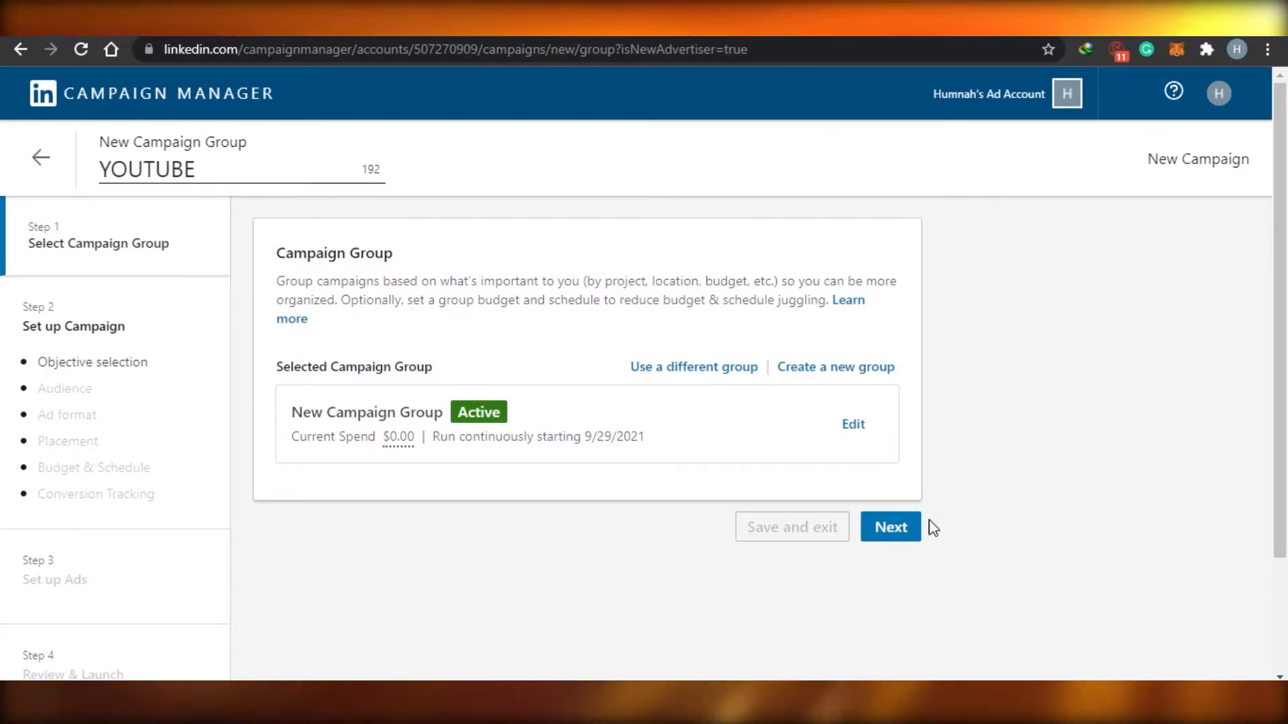
Continue to the campaign set-up with the Brand awareness objective and review the audience, ad format and placement sections.
{"action": "left_click", "coordinate": [889, 534]}
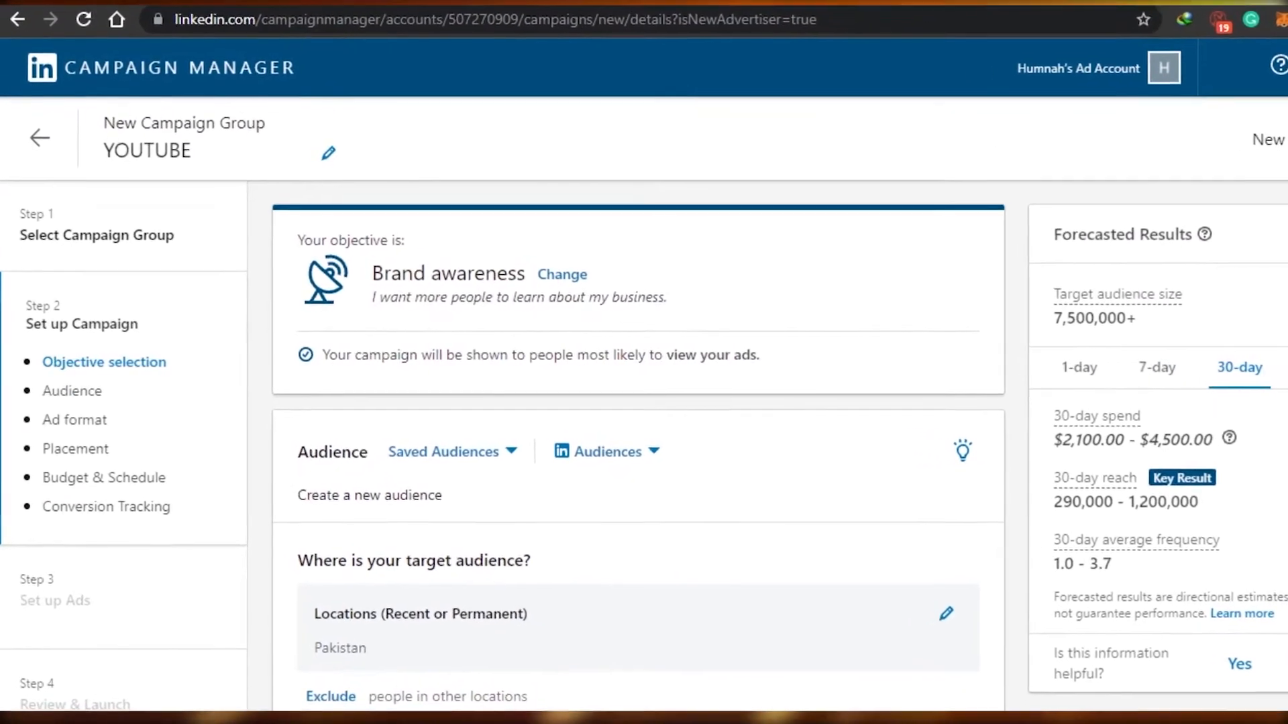
{"action": "scroll", "coordinate": [864, 238], "scroll_direction": "down", "scroll_amount": 5}
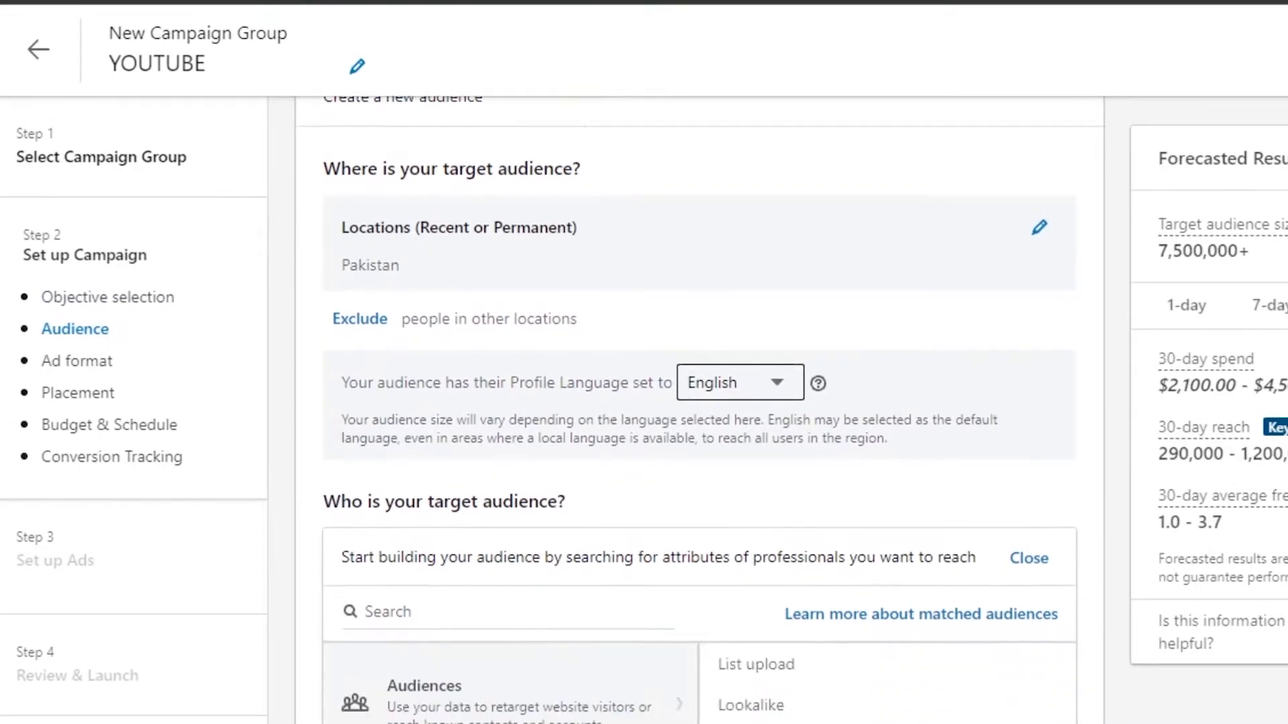
{"action": "scroll", "coordinate": [845, 363], "scroll_direction": "down", "scroll_amount": 10}
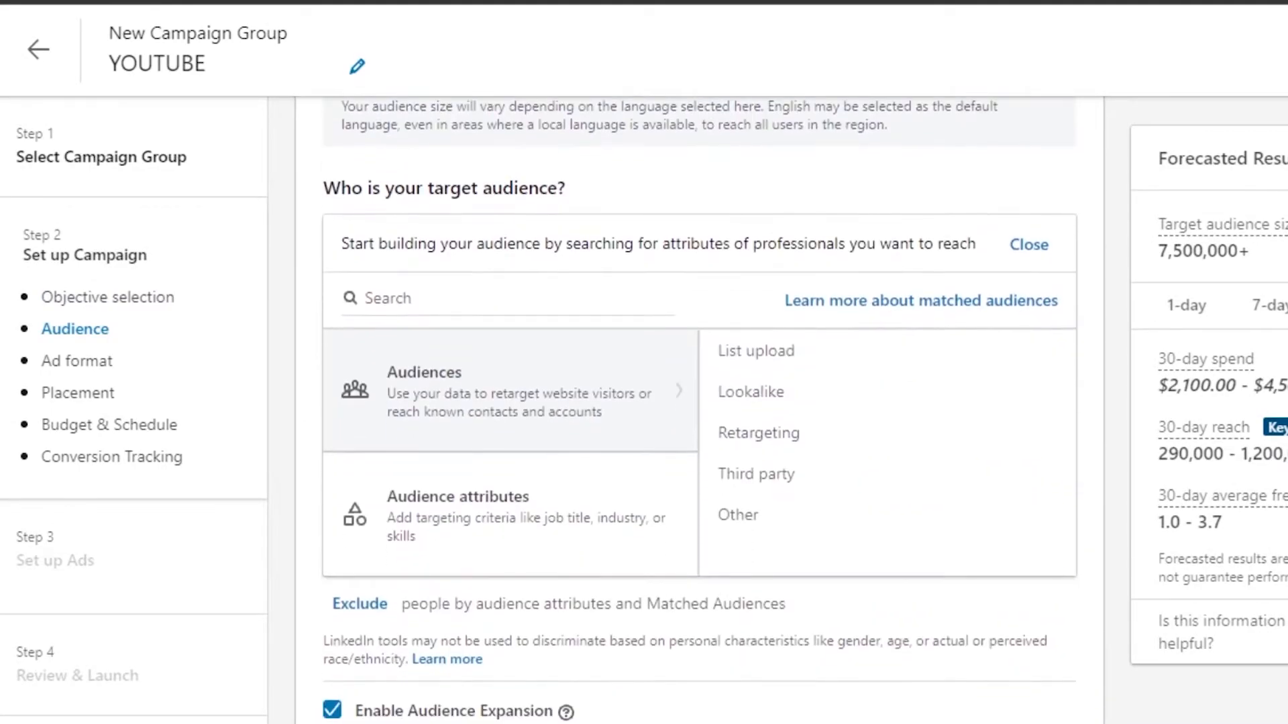
{"action": "scroll", "coordinate": [699, 402], "scroll_direction": "down", "scroll_amount": 1}
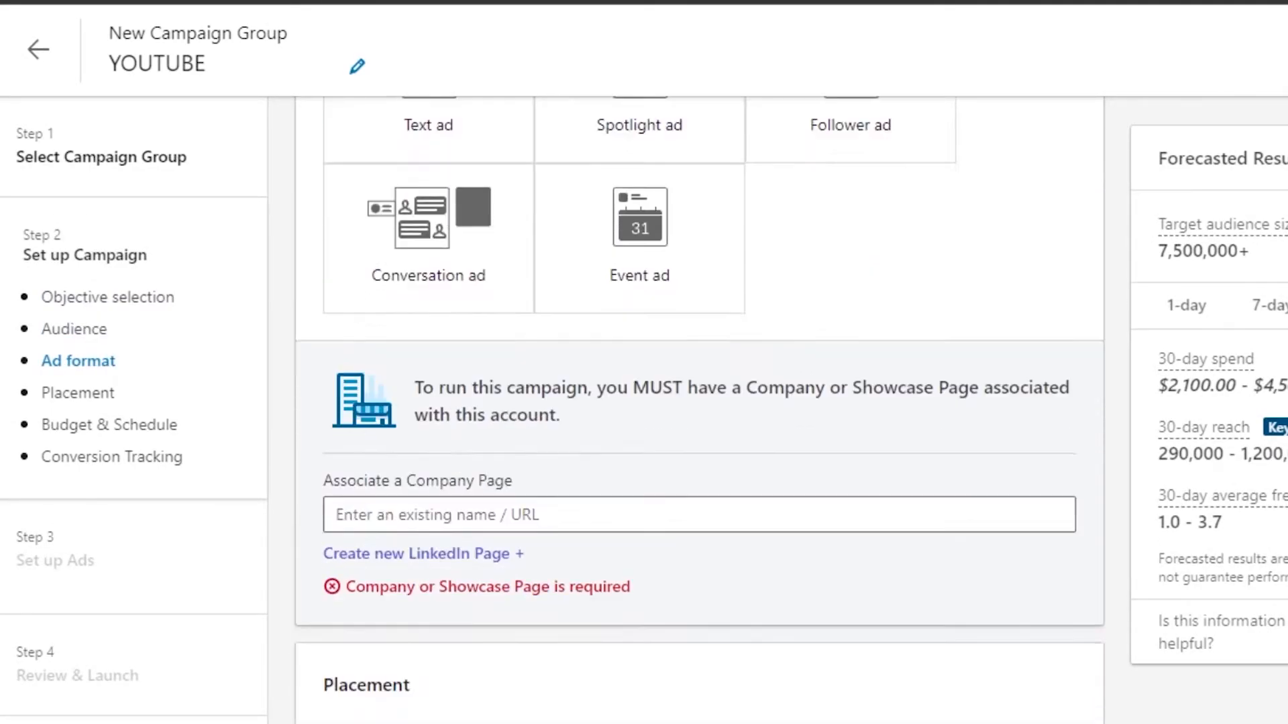
{"action": "scroll", "coordinate": [700, 403], "scroll_direction": "down", "scroll_amount": 3}
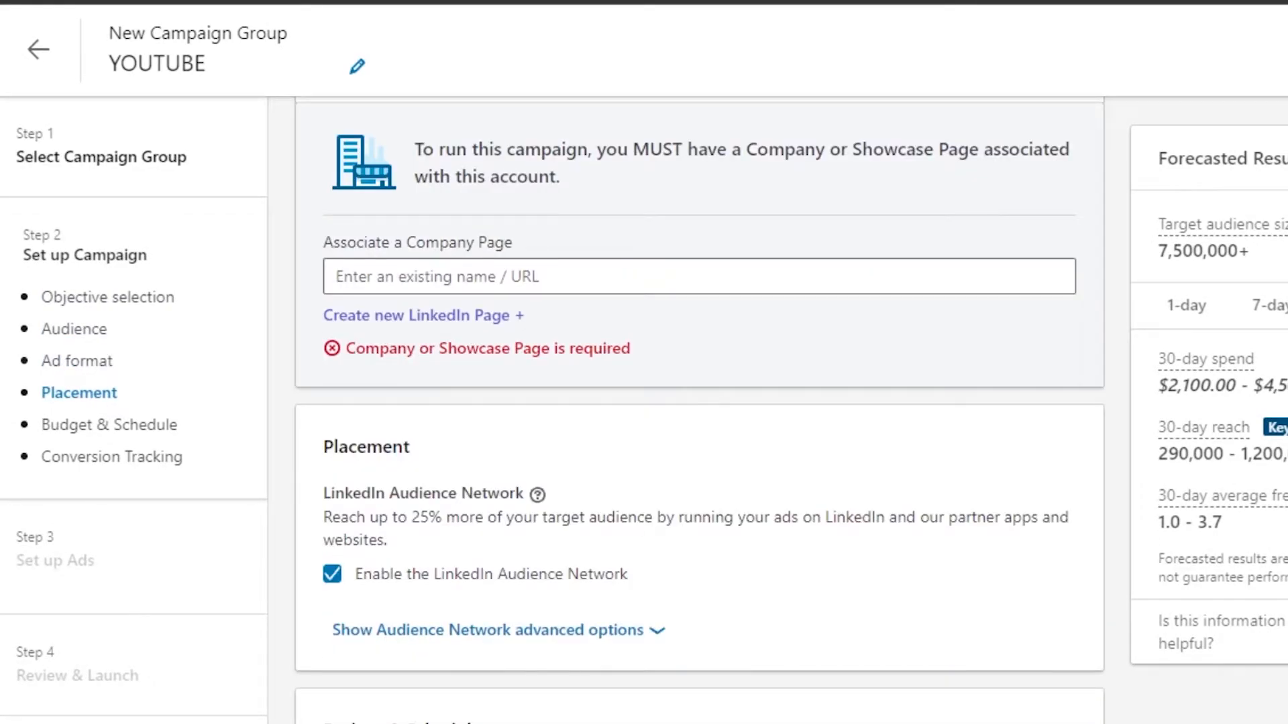
{"action": "scroll", "coordinate": [119, 285], "scroll_direction": "up", "scroll_amount": 15}
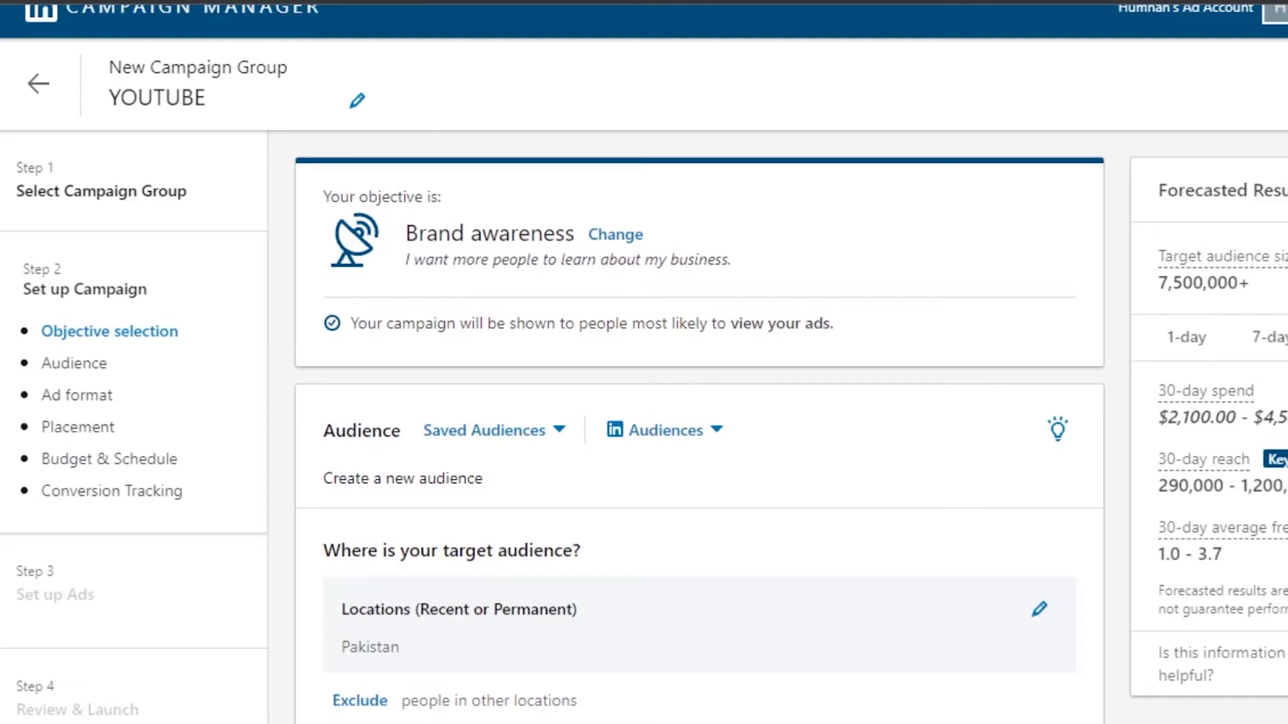
Add United States, Netherlands, Canada and Australia to the campaign's target audience locations.
{"action": "scroll", "coordinate": [698, 429], "scroll_direction": "down", "scroll_amount": 5}
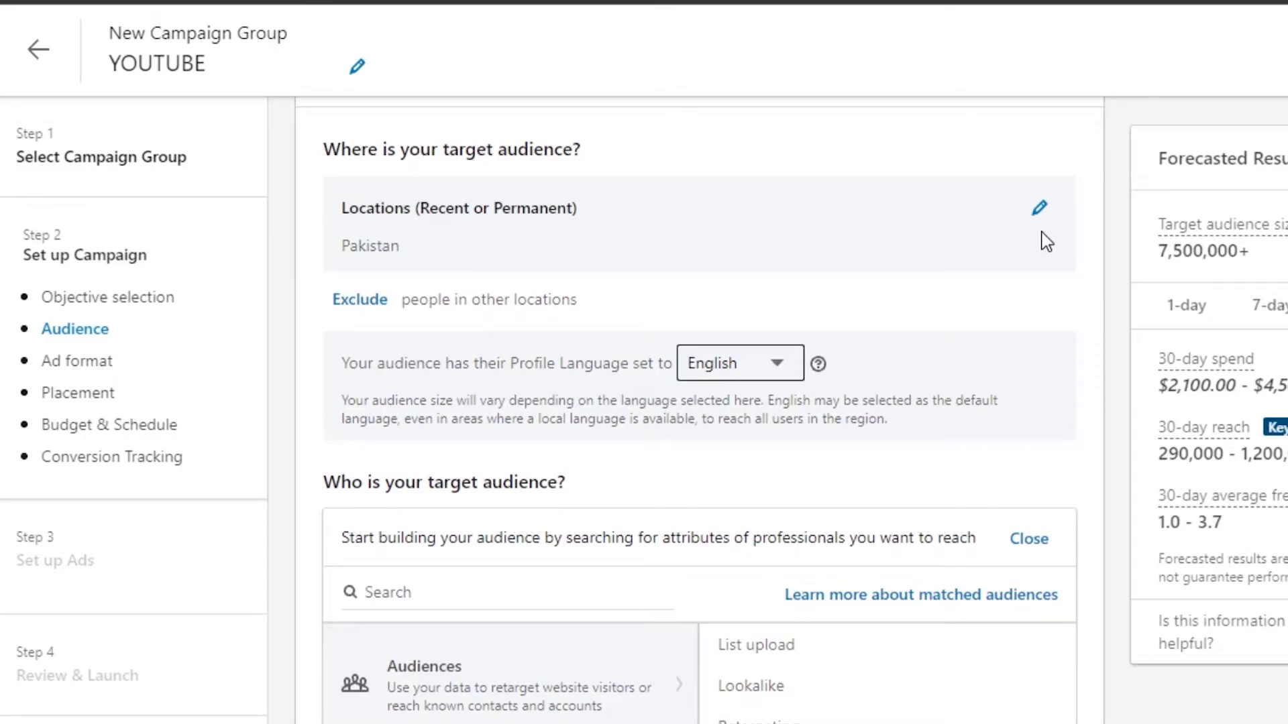
{"action": "left_click", "coordinate": [1039, 208]}
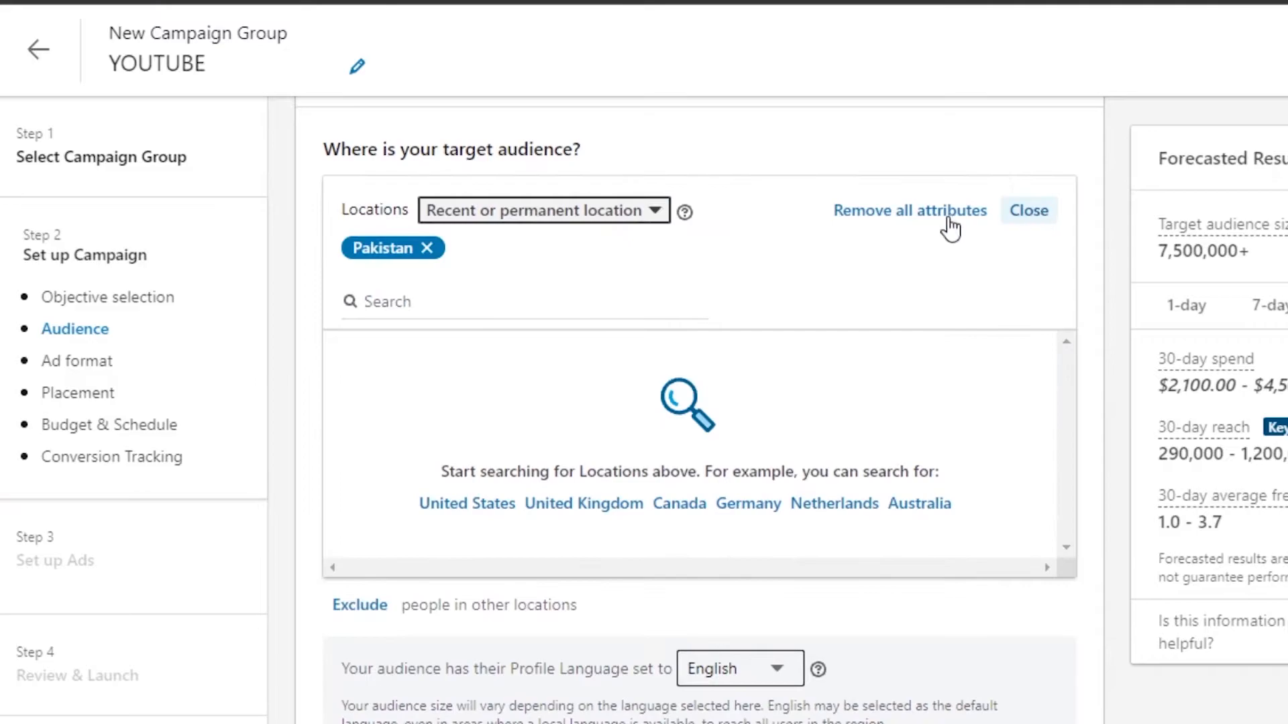
{"action": "left_click", "coordinate": [656, 213]}
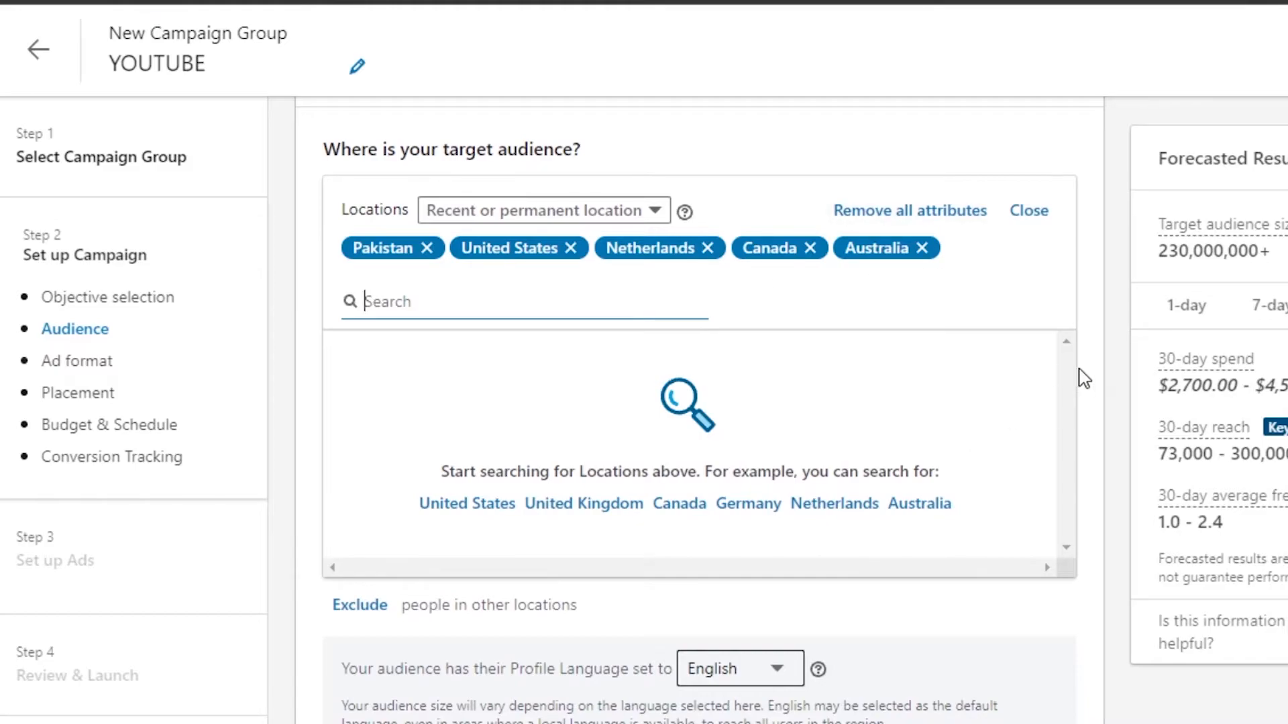
{"action": "left_click", "coordinate": [1027, 213]}
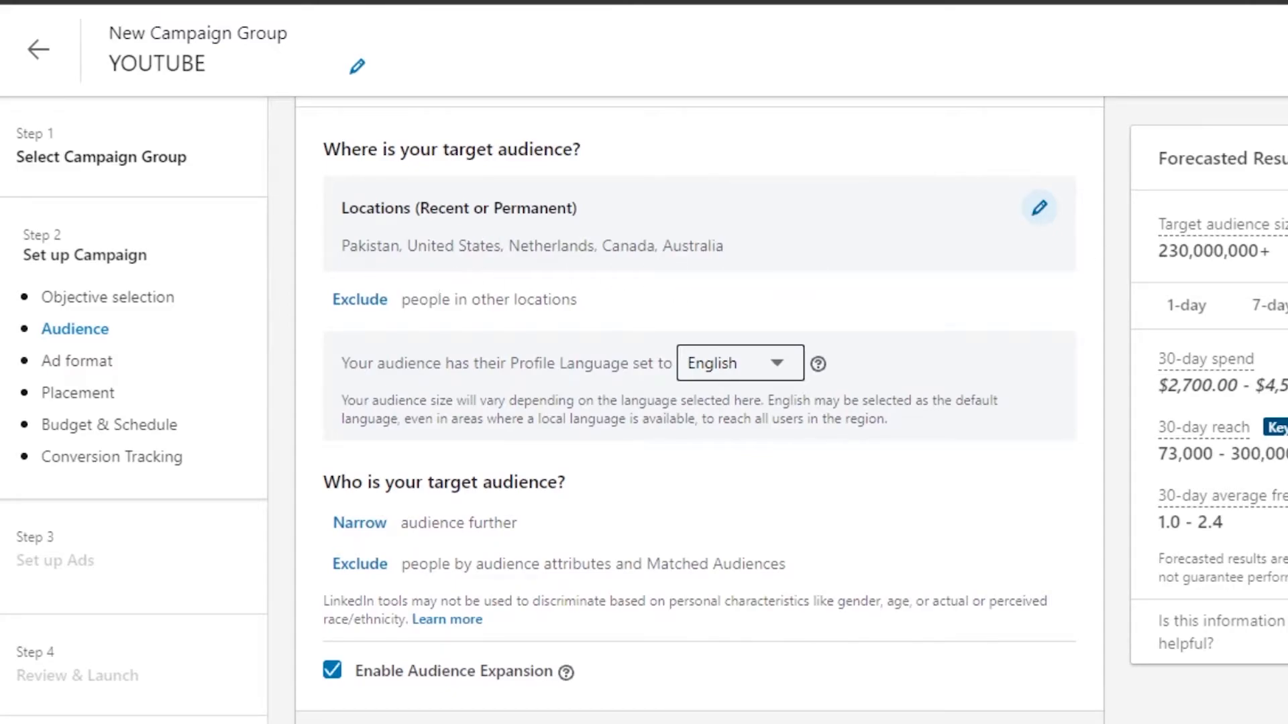
Review the remaining audience options, including Audience Expansion, and choose Video ad as the campaign's ad format.
{"action": "scroll", "coordinate": [697, 402], "scroll_direction": "down", "scroll_amount": 5}
{"action": "scroll", "coordinate": [697, 402], "scroll_direction": "down", "scroll_amount": 1}
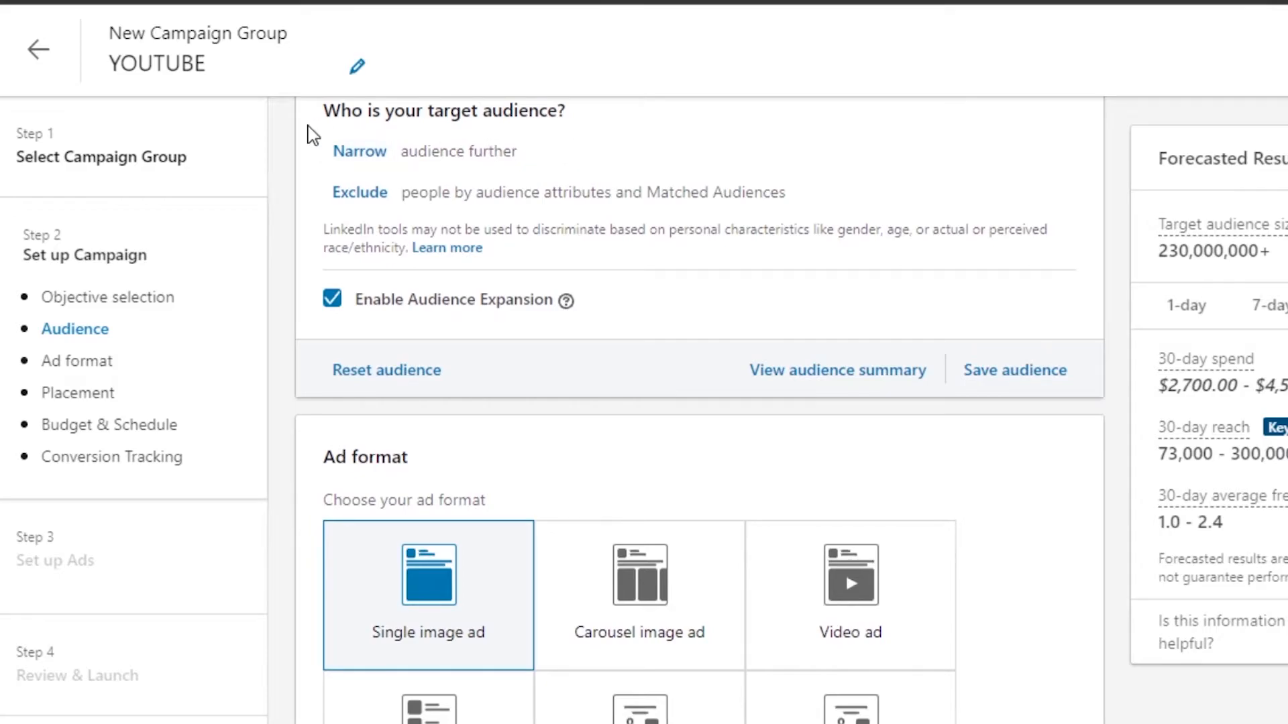
{"action": "scroll", "coordinate": [310, 336], "scroll_direction": "up", "scroll_amount": 2}
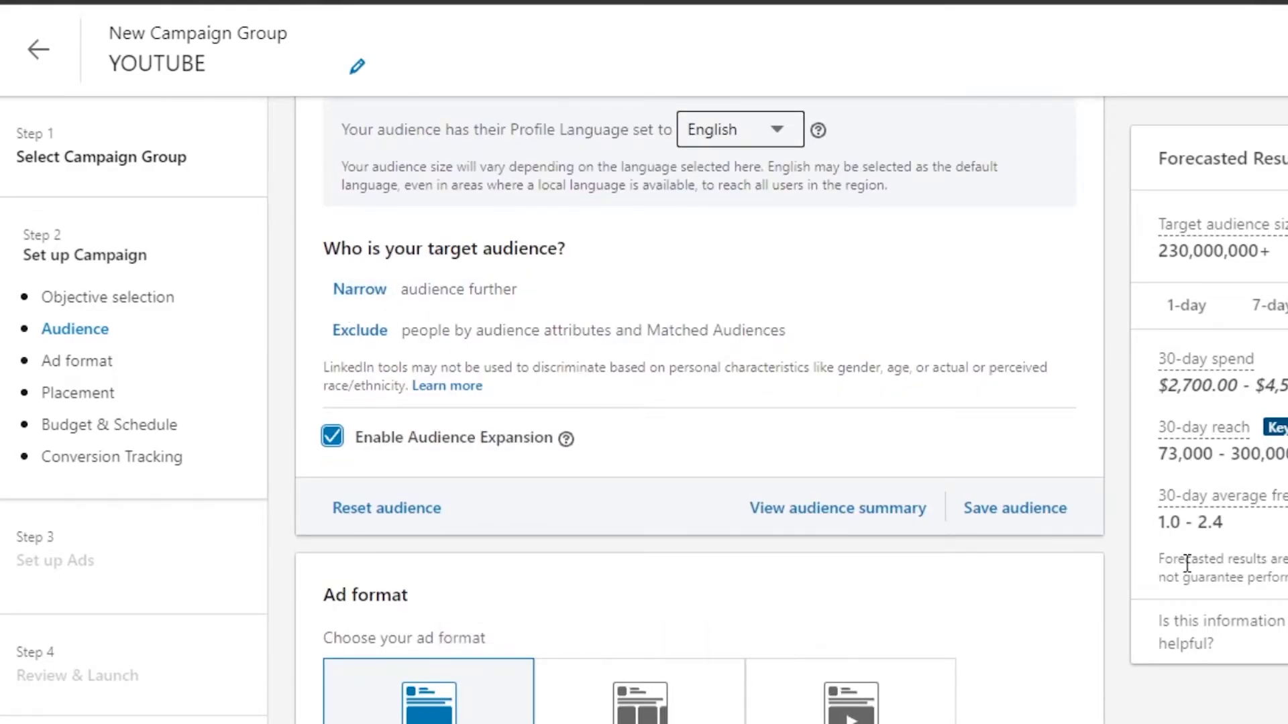
{"action": "scroll", "coordinate": [845, 445], "scroll_direction": "down", "scroll_amount": 6}
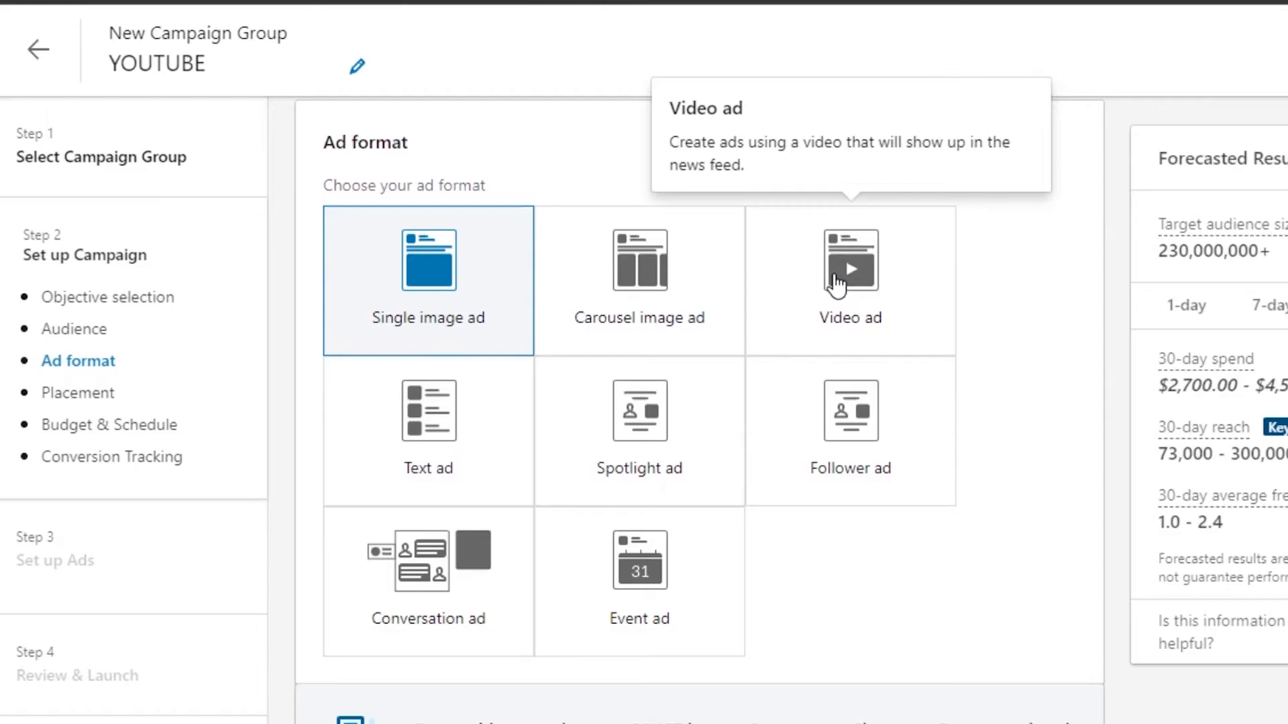
{"action": "left_click", "coordinate": [835, 285]}
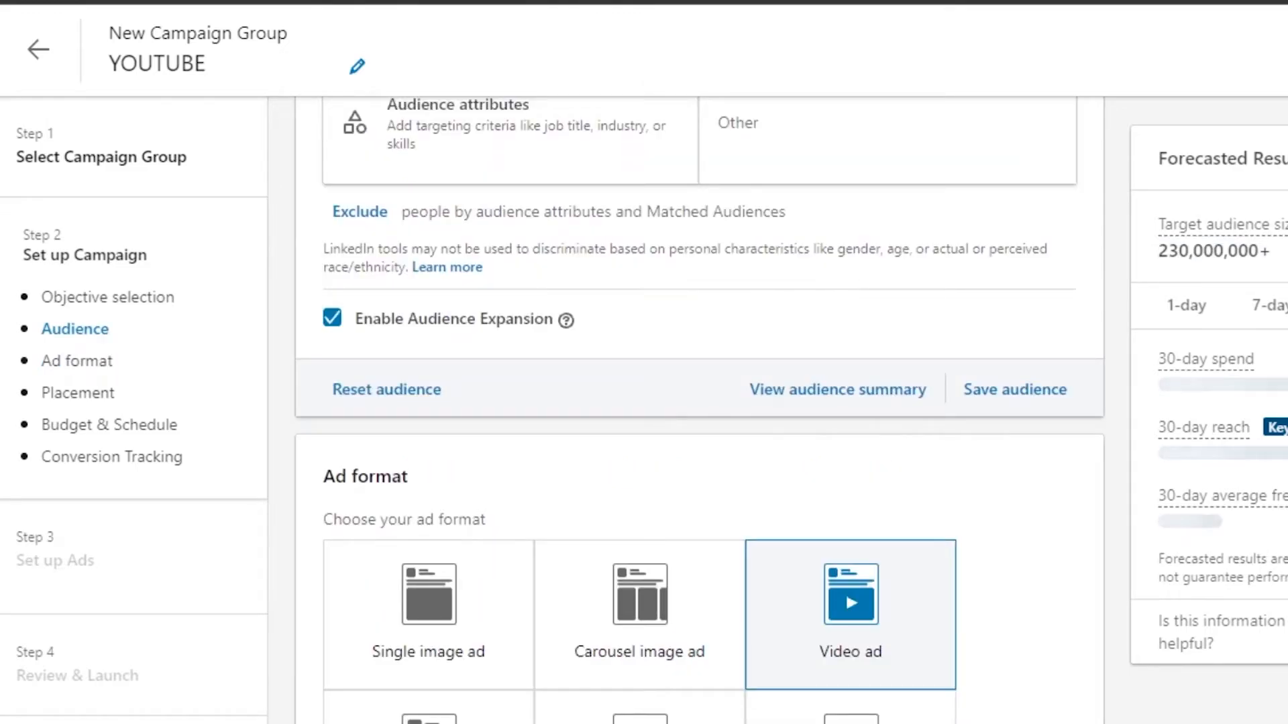
{"action": "scroll", "coordinate": [838, 283], "scroll_direction": "down", "scroll_amount": 6}
{"action": "scroll", "coordinate": [700, 409], "scroll_direction": "down", "scroll_amount": 5}
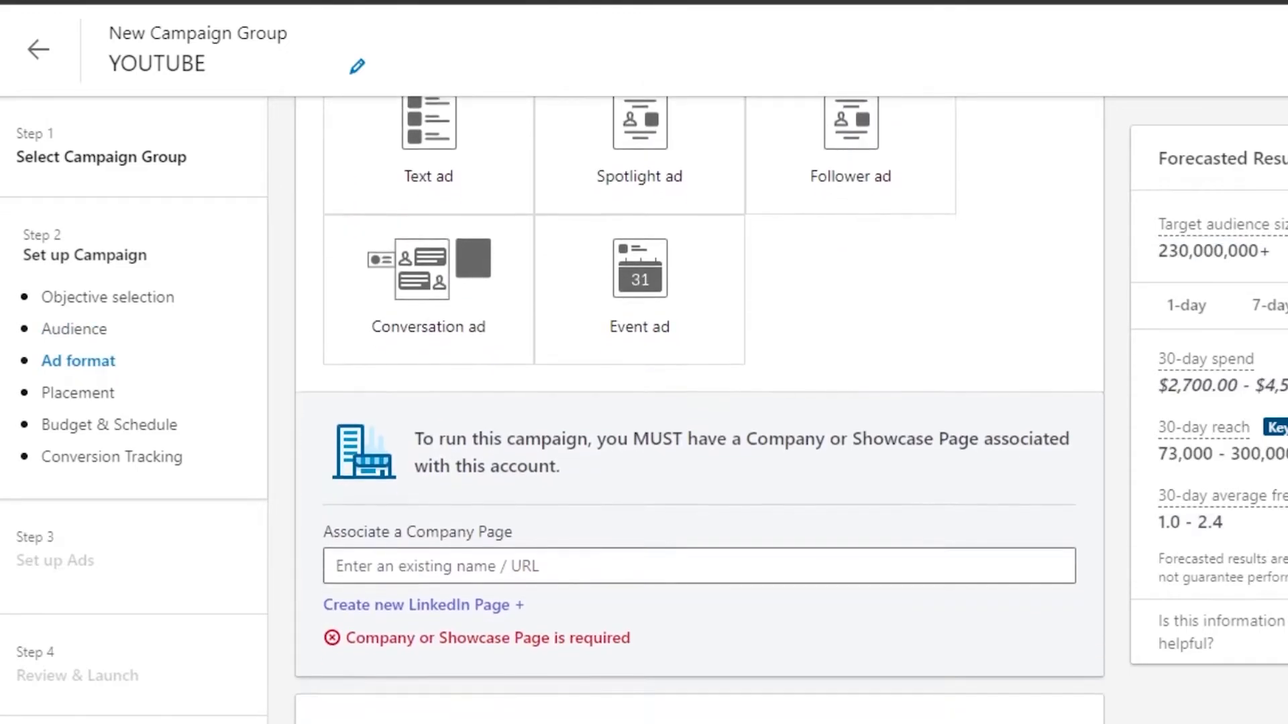
Open the form for creating a new LinkedIn Page for the campaign and examine its page identity and company details fields.
{"action": "scroll", "coordinate": [699, 409], "scroll_direction": "up", "scroll_amount": 2}
{"action": "scroll", "coordinate": [699, 409], "scroll_direction": "down", "scroll_amount": 1}
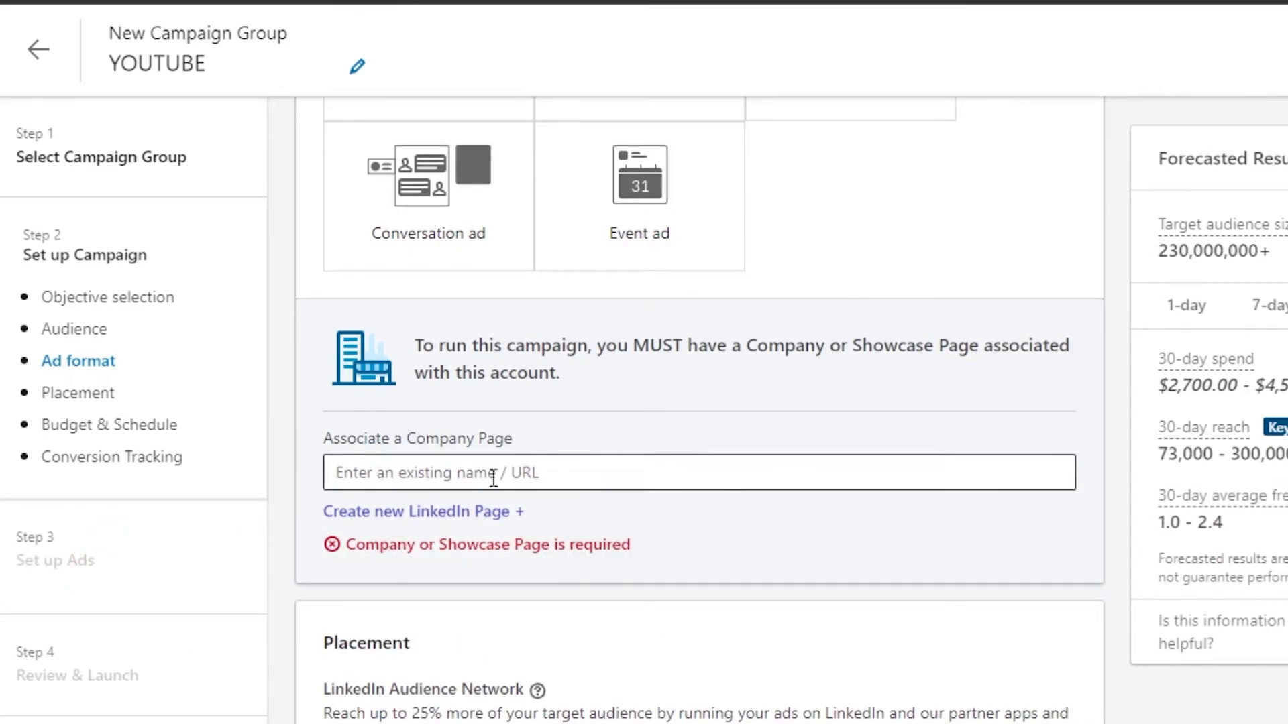
{"action": "left_click", "coordinate": [591, 473]}
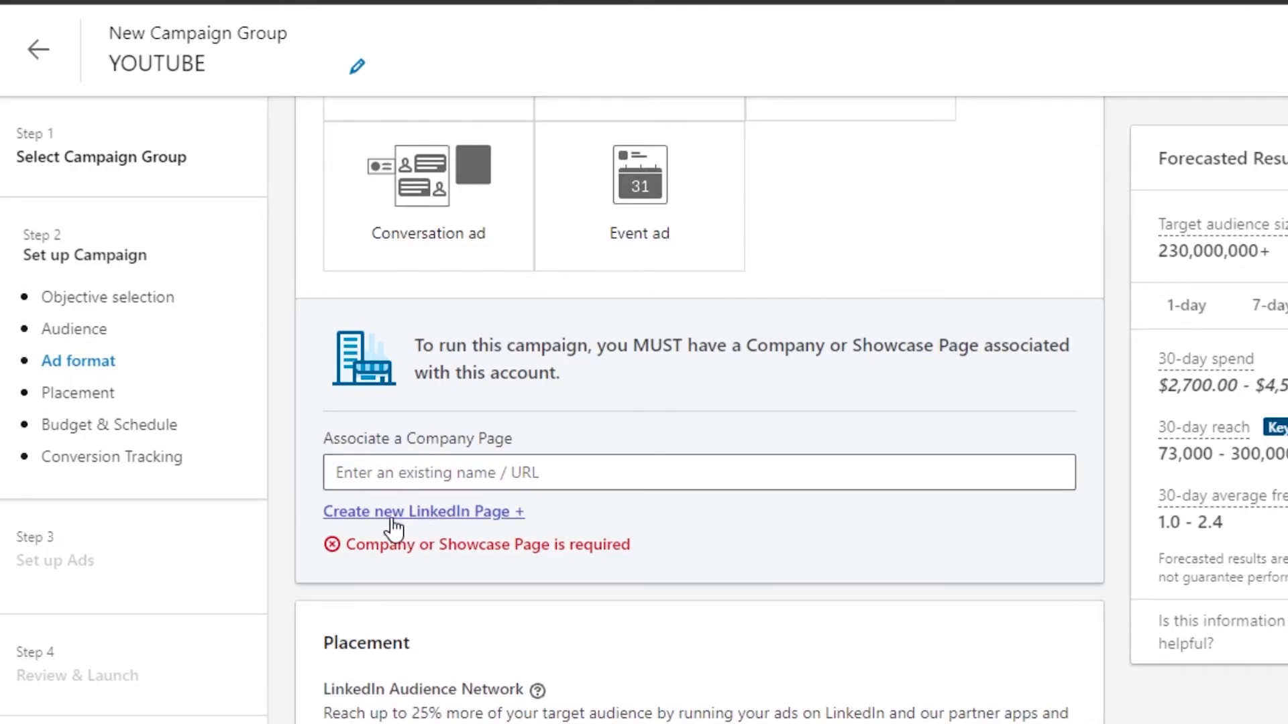
{"action": "left_click", "coordinate": [505, 520]}
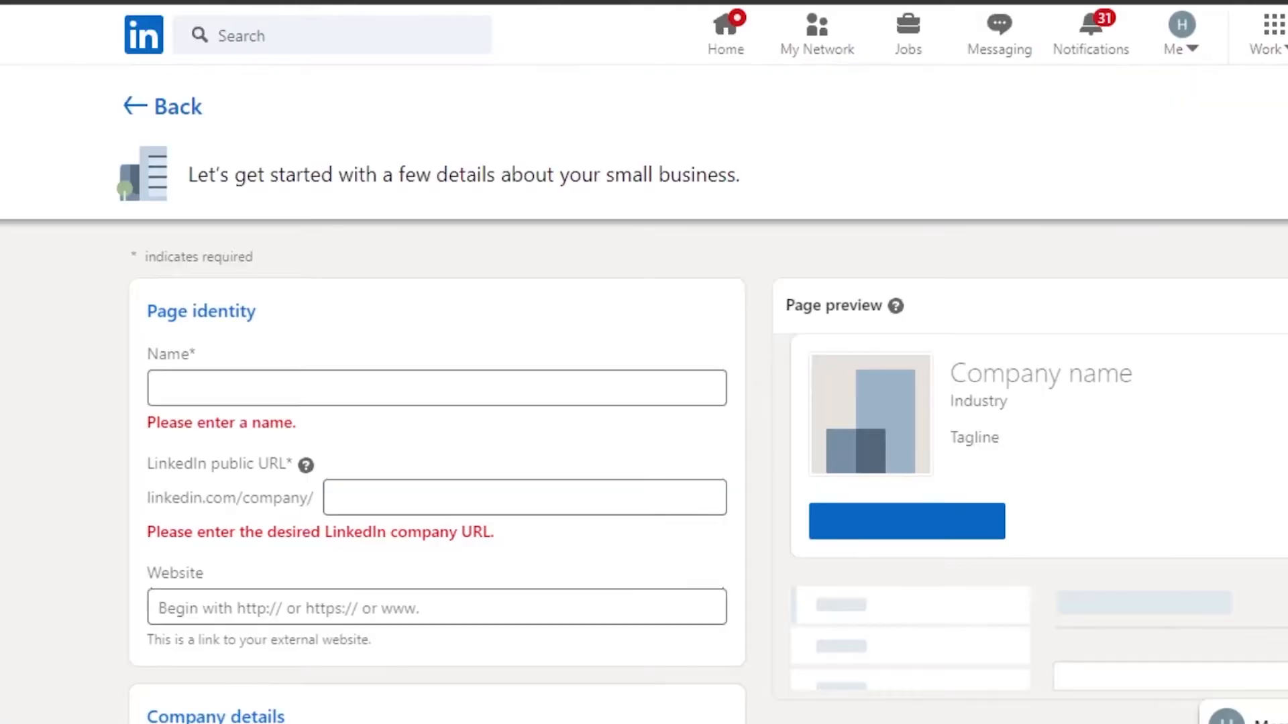
{"action": "scroll", "coordinate": [644, 396], "scroll_direction": "down", "scroll_amount": 6}
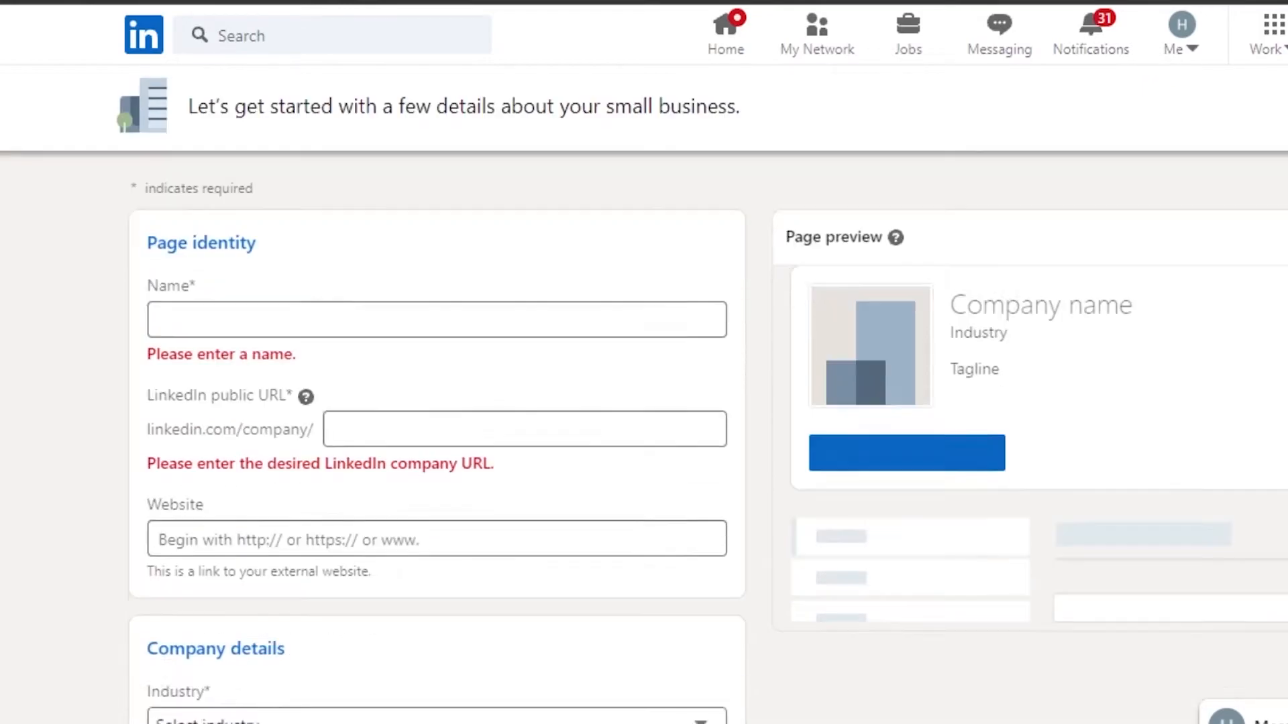
{"action": "scroll", "coordinate": [436, 395], "scroll_direction": "down", "scroll_amount": 3}
{"action": "scroll", "coordinate": [436, 396], "scroll_direction": "up", "scroll_amount": 9}
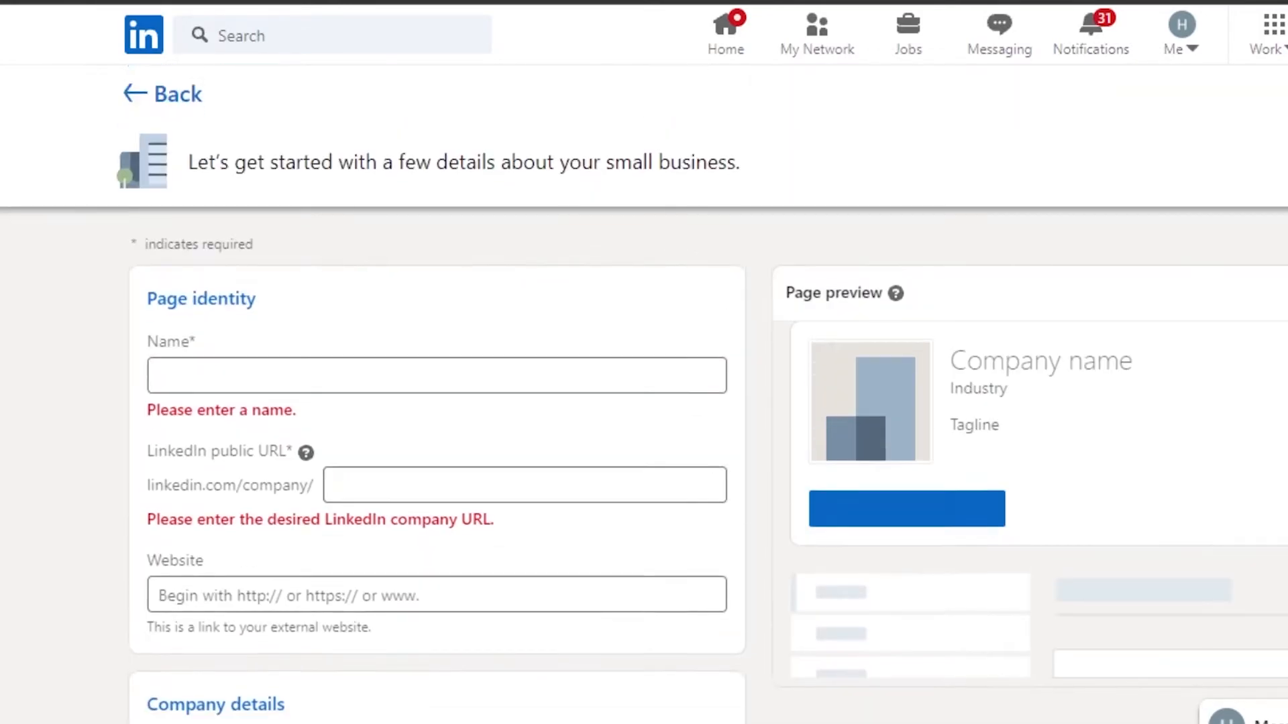
{"action": "scroll", "coordinate": [436, 396], "scroll_direction": "down", "scroll_amount": 6}
{"action": "scroll", "coordinate": [436, 395], "scroll_direction": "up", "scroll_amount": 5}
{"action": "scroll", "coordinate": [436, 395], "scroll_direction": "down", "scroll_amount": 3}
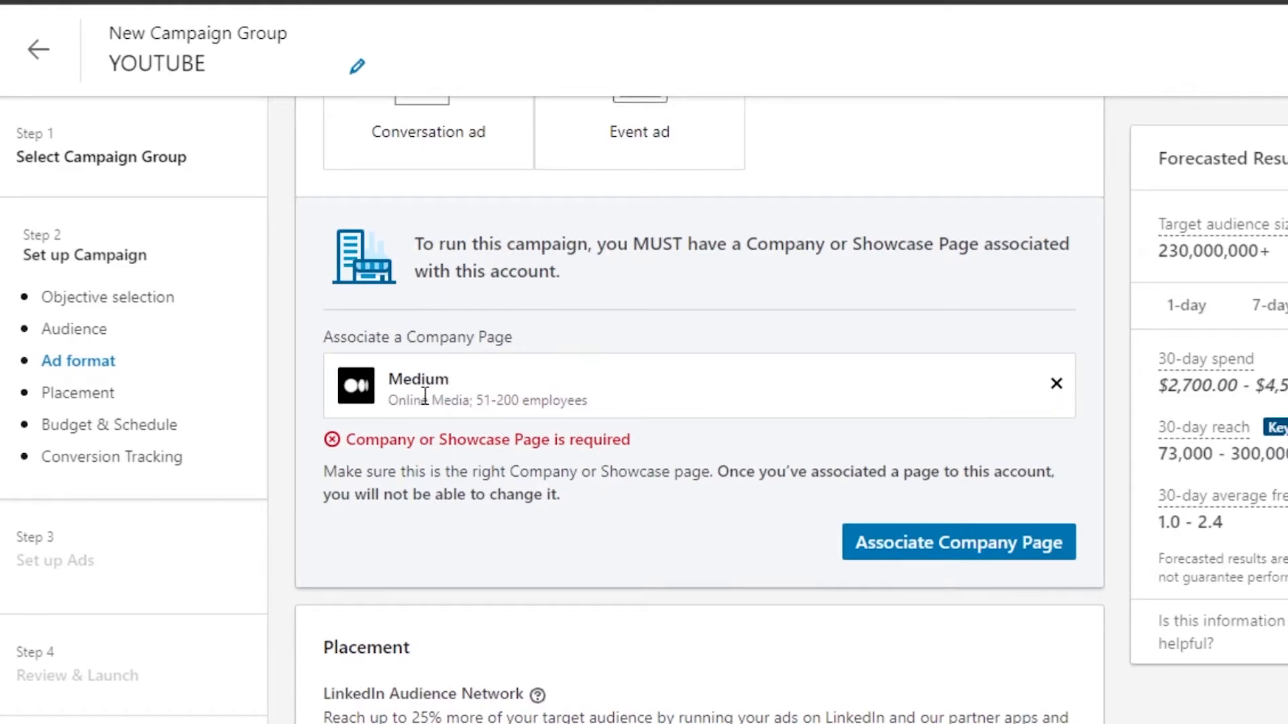
Review the LinkedIn Audience Network placement and lower the campaign's daily budget under Budget & Schedule.
{"action": "scroll", "coordinate": [699, 410], "scroll_direction": "down", "scroll_amount": 6}
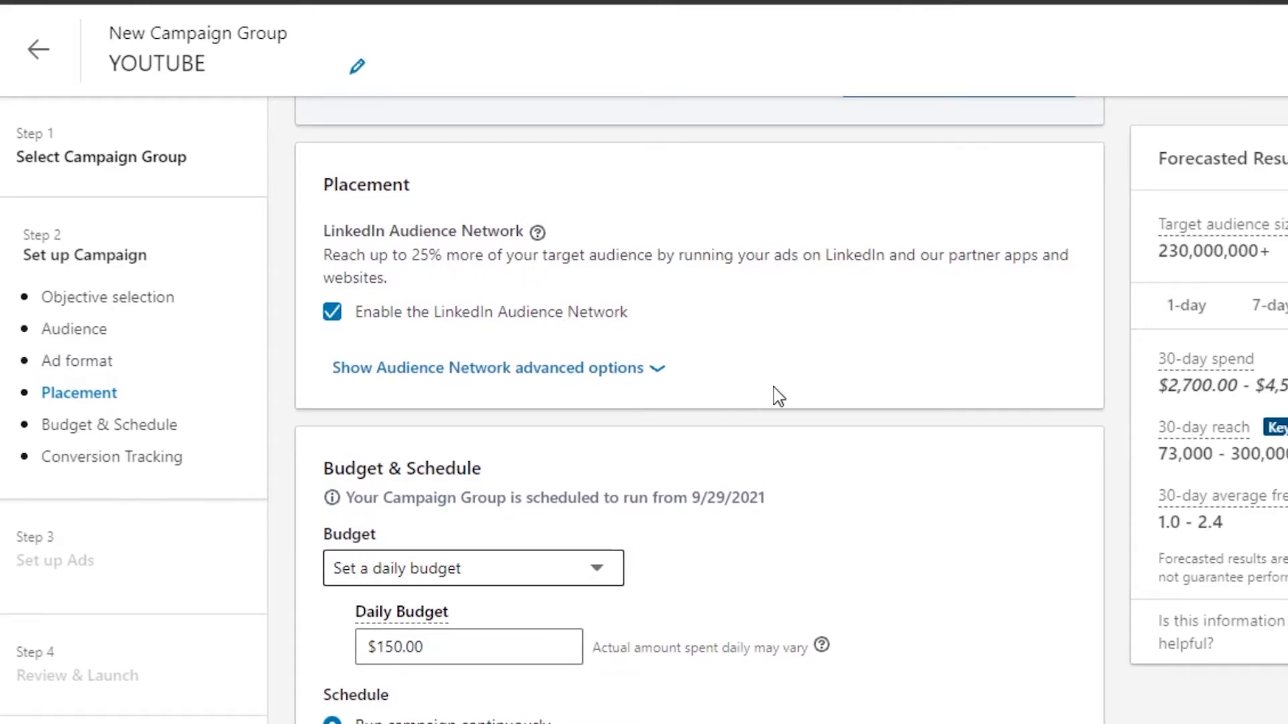
{"action": "scroll", "coordinate": [699, 411], "scroll_direction": "down", "scroll_amount": 5}
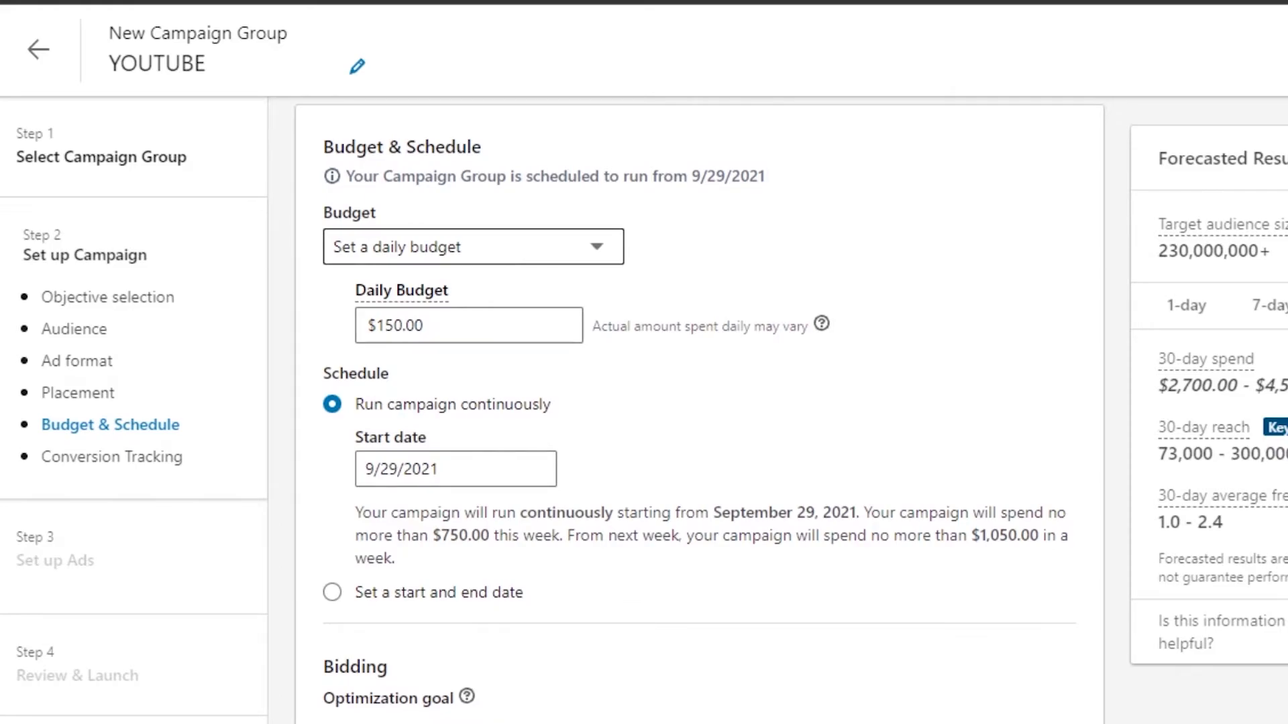
{"action": "left_click", "coordinate": [448, 329]}
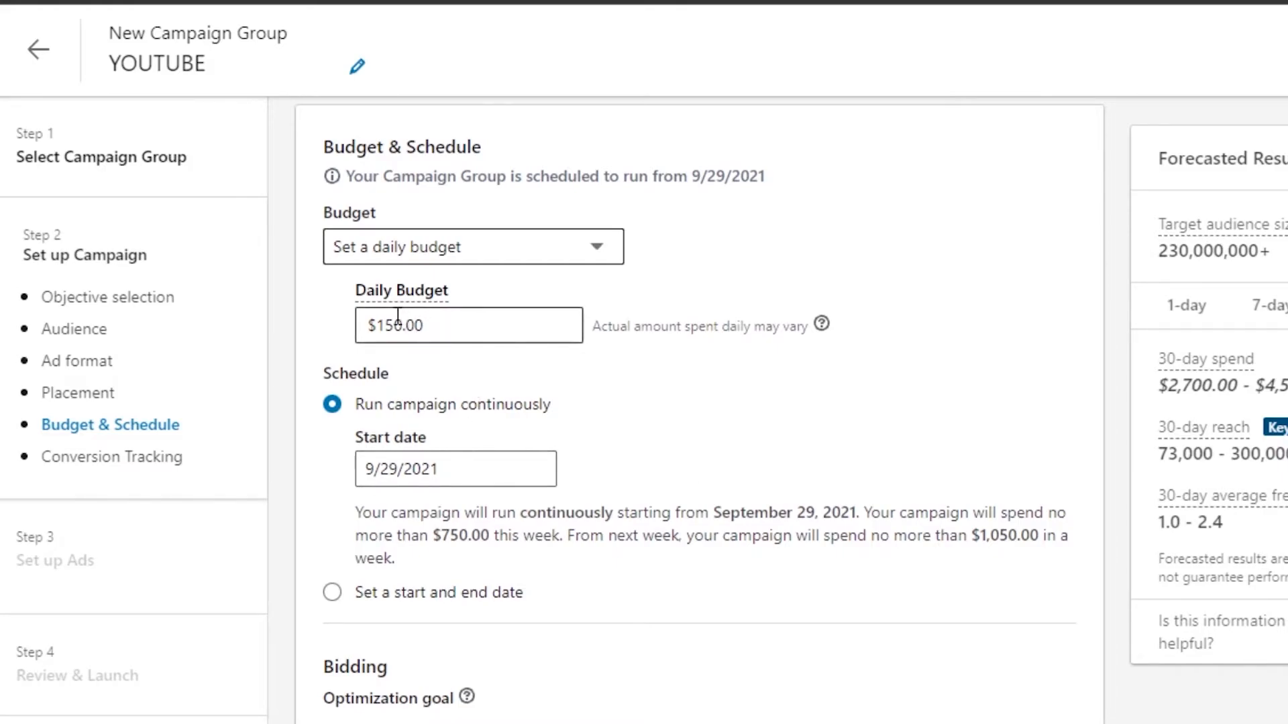
{"action": "left_click", "coordinate": [402, 327]}
{"action": "key", "text": "BackSpace"}
{"action": "key", "text": "BackSpace"}
{"action": "key", "text": "BackSpace"}
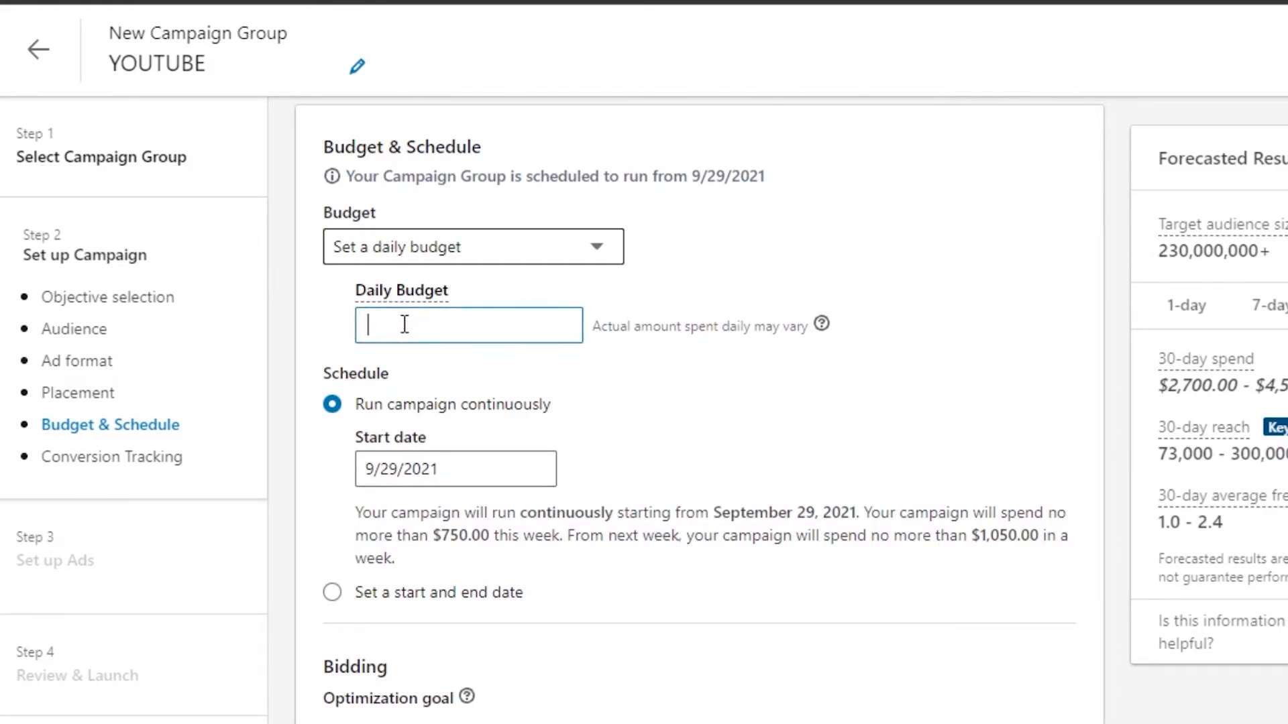
{"action": "type", "text": "3"}
{"action": "type", "text": "0"}
Try the lifetime budget option, and set the campaign's budget type to both a daily and lifetime budget.
{"action": "left_click", "coordinate": [602, 252]}
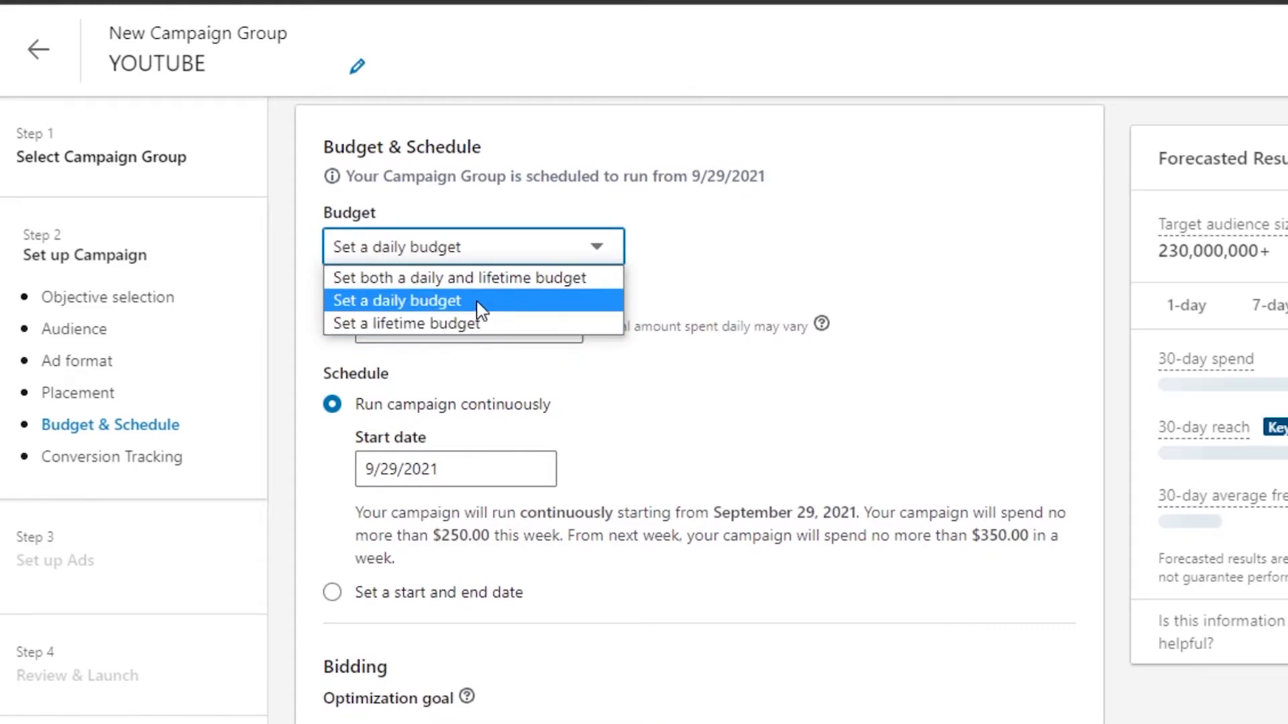
{"action": "left_click", "coordinate": [471, 323]}
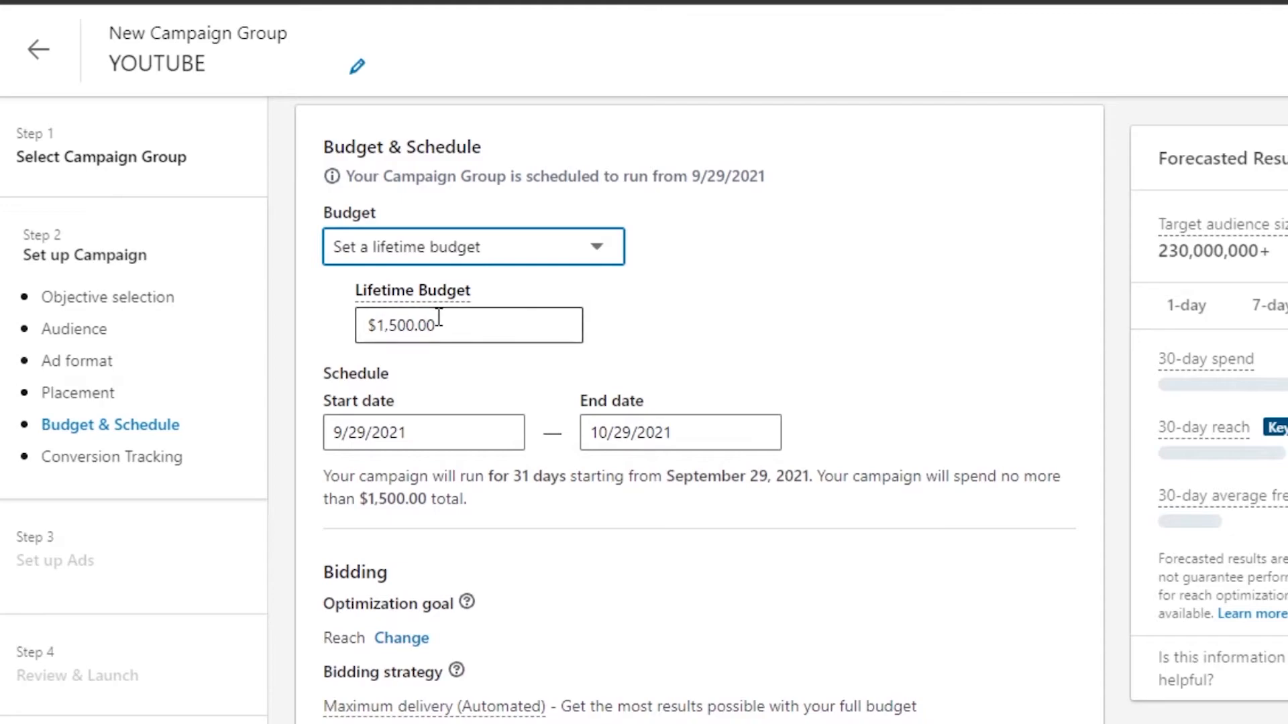
{"action": "left_click", "coordinate": [602, 260]}
{"action": "left_click", "coordinate": [590, 277]}
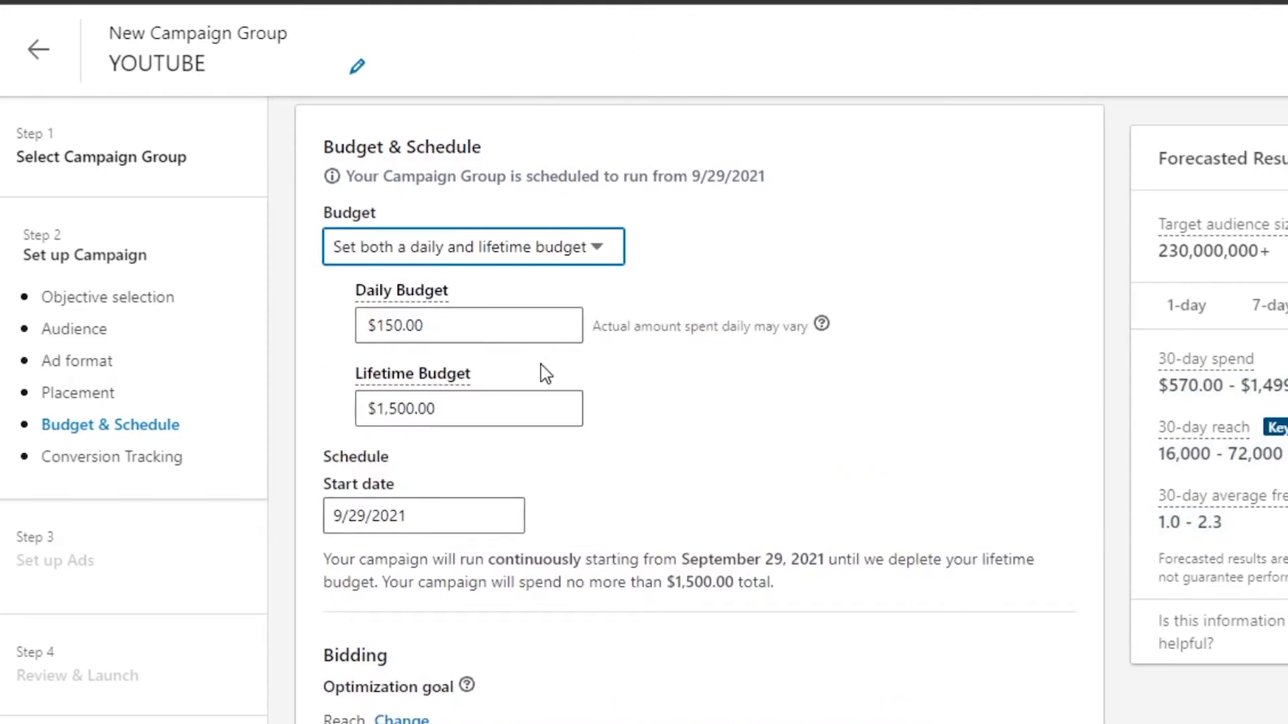
Review the campaign settings down to bidding and conversion tracking, and save the campaign set-up with its objective and ad format.
{"action": "scroll", "coordinate": [699, 409], "scroll_direction": "down", "scroll_amount": 7}
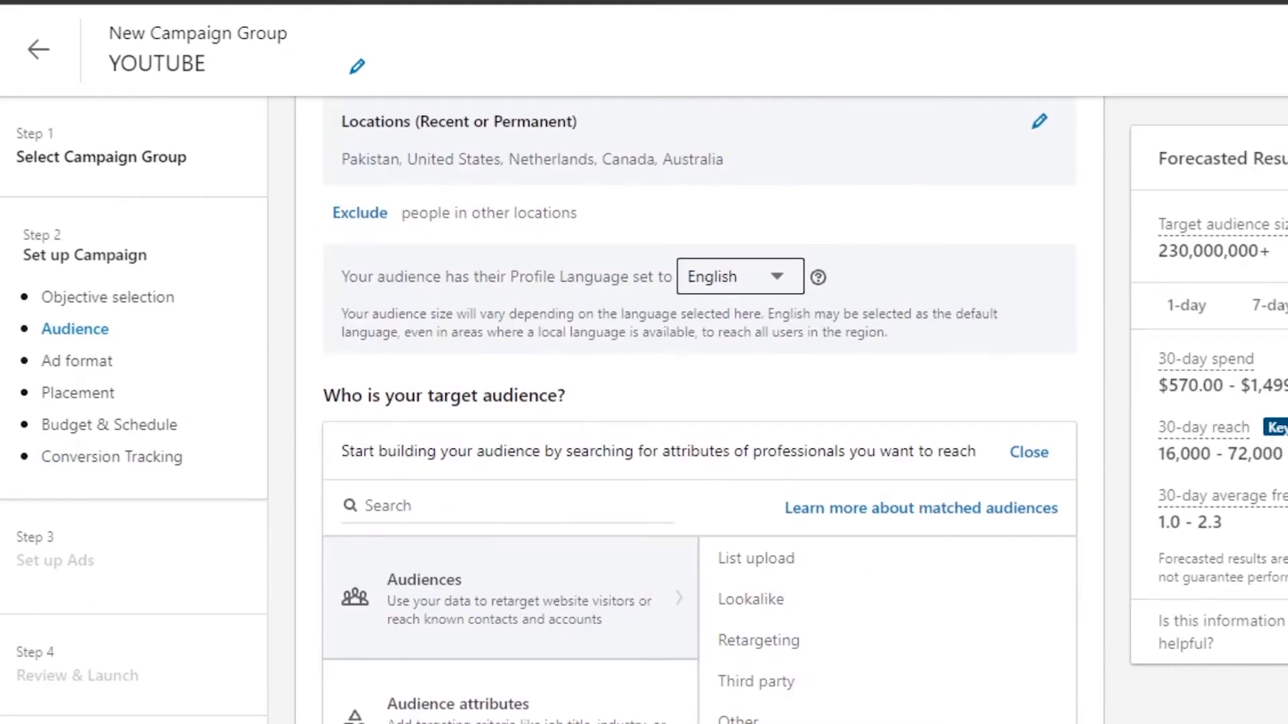
{"action": "scroll", "coordinate": [698, 409], "scroll_direction": "down", "scroll_amount": 15}
{"action": "scroll", "coordinate": [699, 409], "scroll_direction": "down", "scroll_amount": 10}
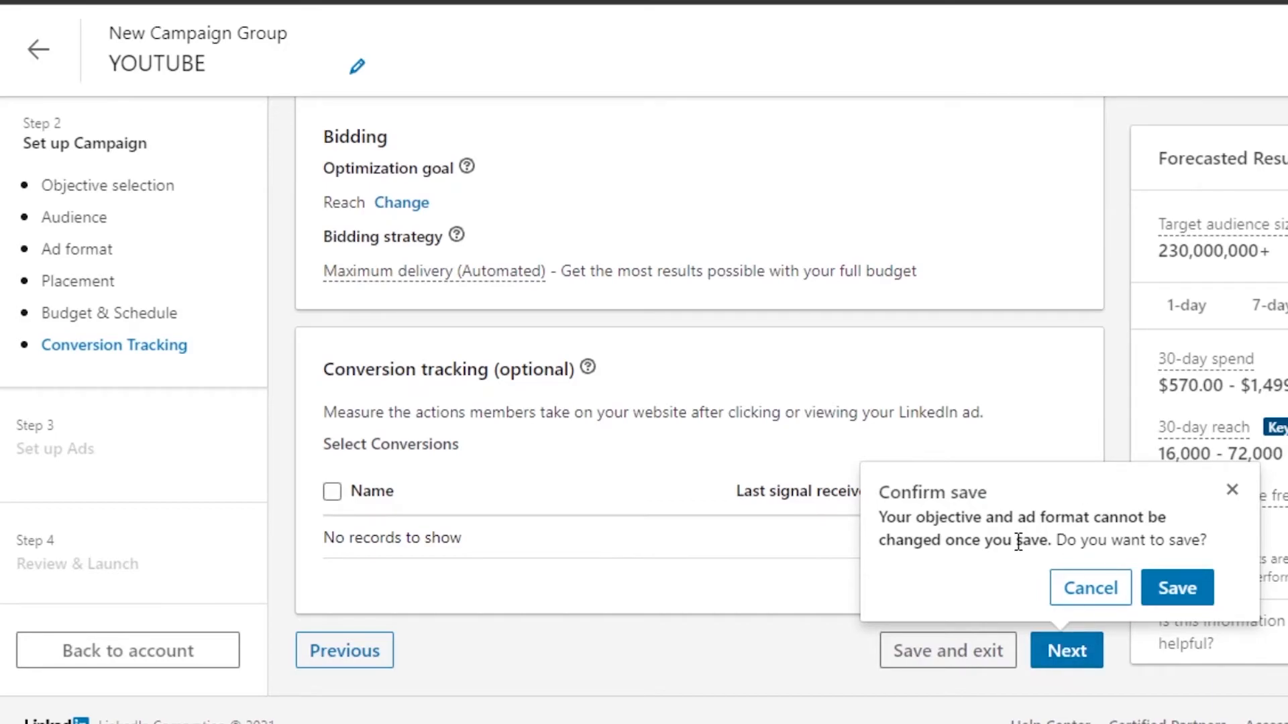
{"action": "left_click", "coordinate": [1175, 590]}
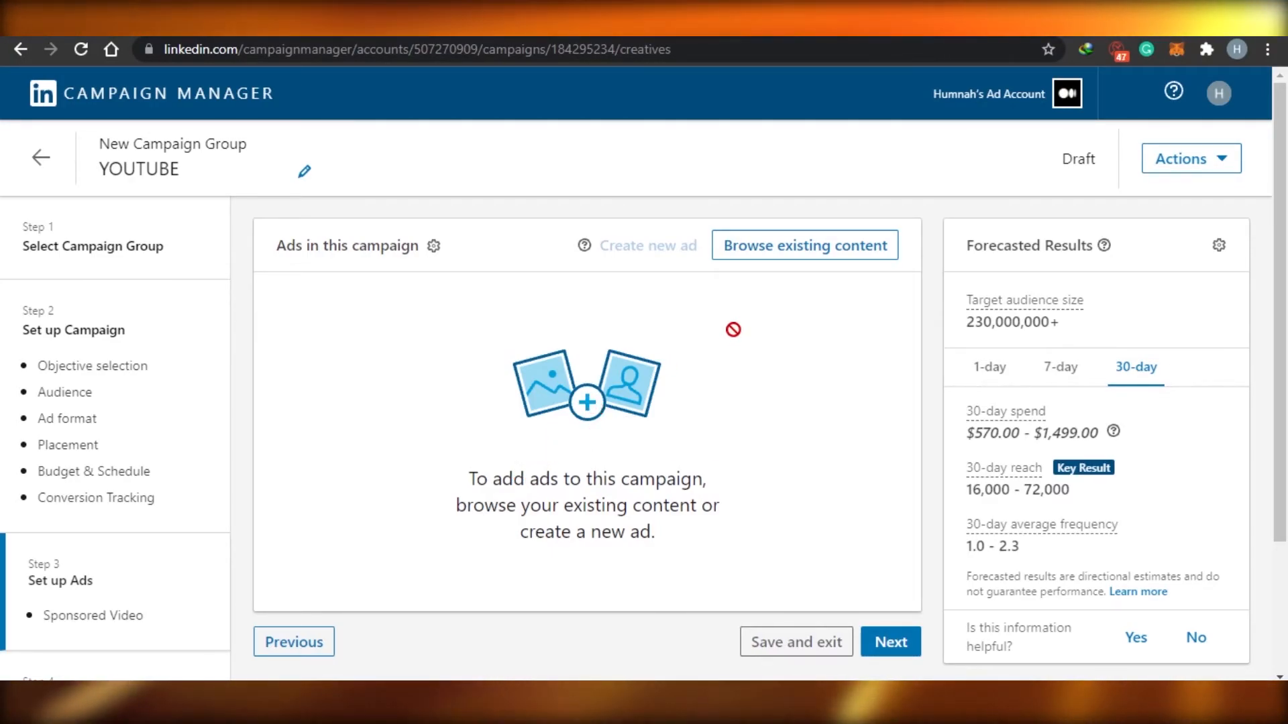
Browse the Content Library for existing ad content, try to create an ad from it, and return to the campaign's ads.
{"action": "left_click", "coordinate": [815, 257]}
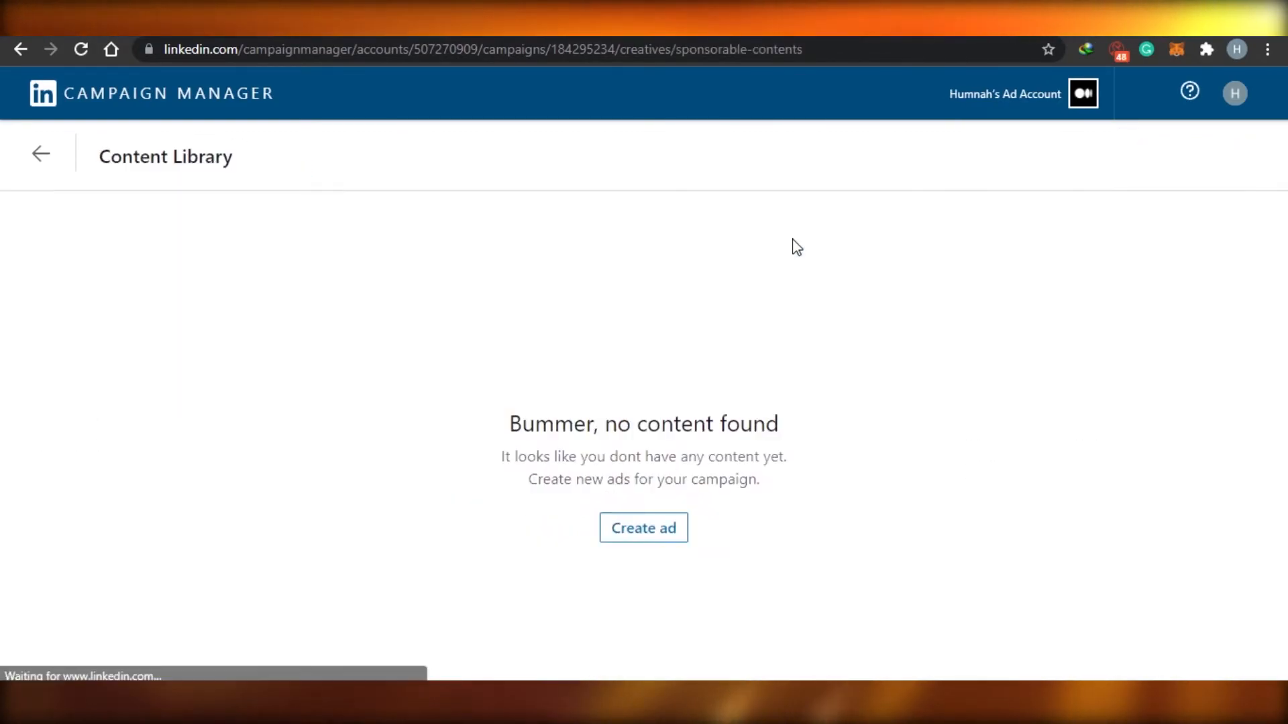
{"action": "left_click", "coordinate": [659, 534]}
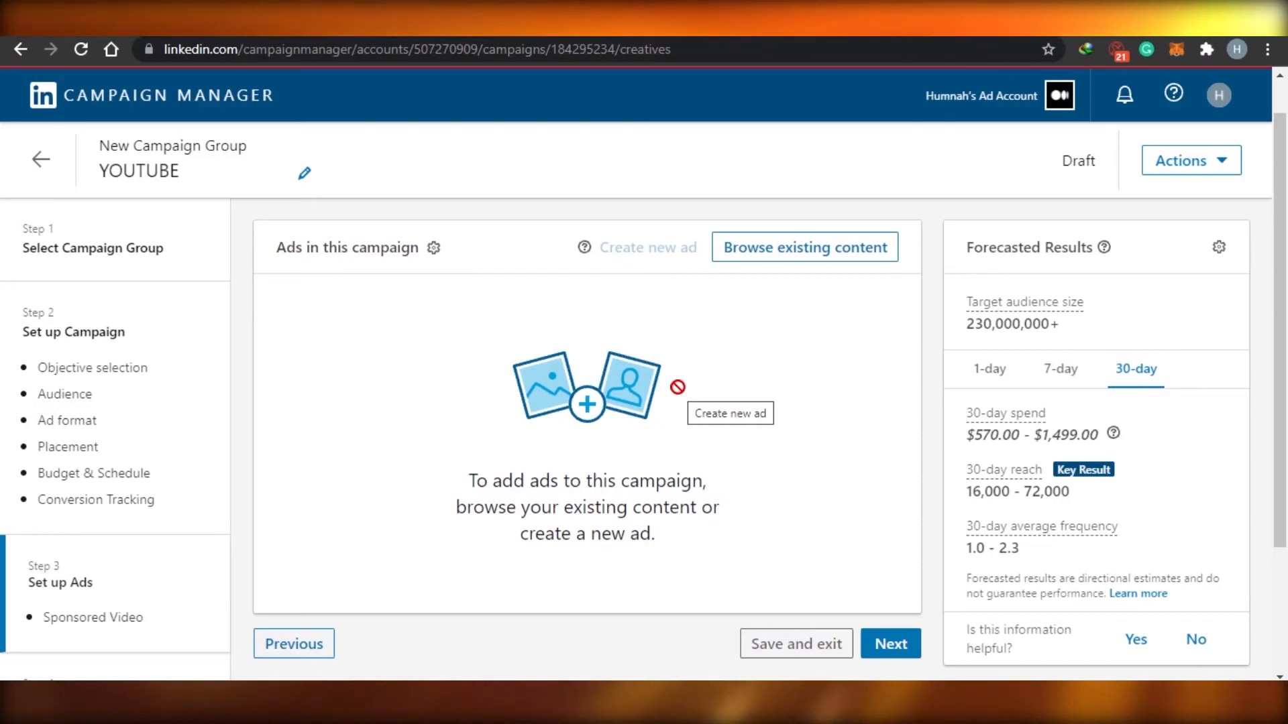
{"action": "left_click", "coordinate": [806, 253]}
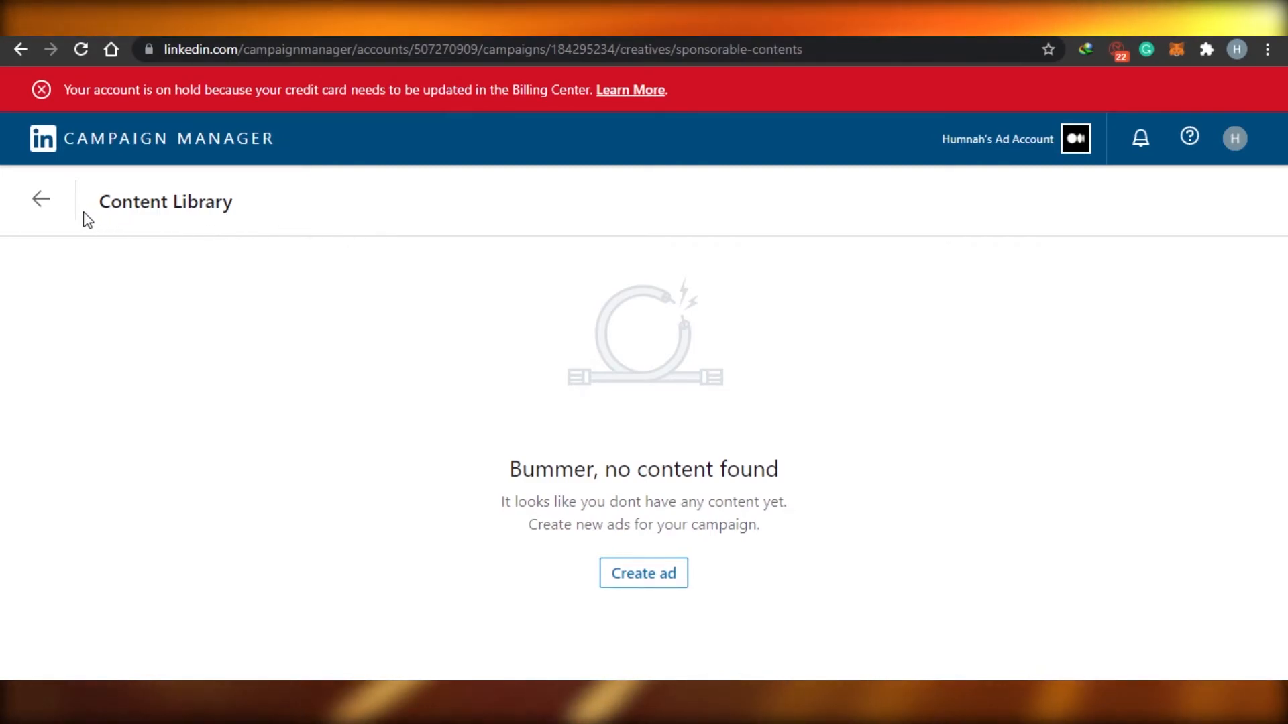
{"action": "left_click", "coordinate": [47, 204]}
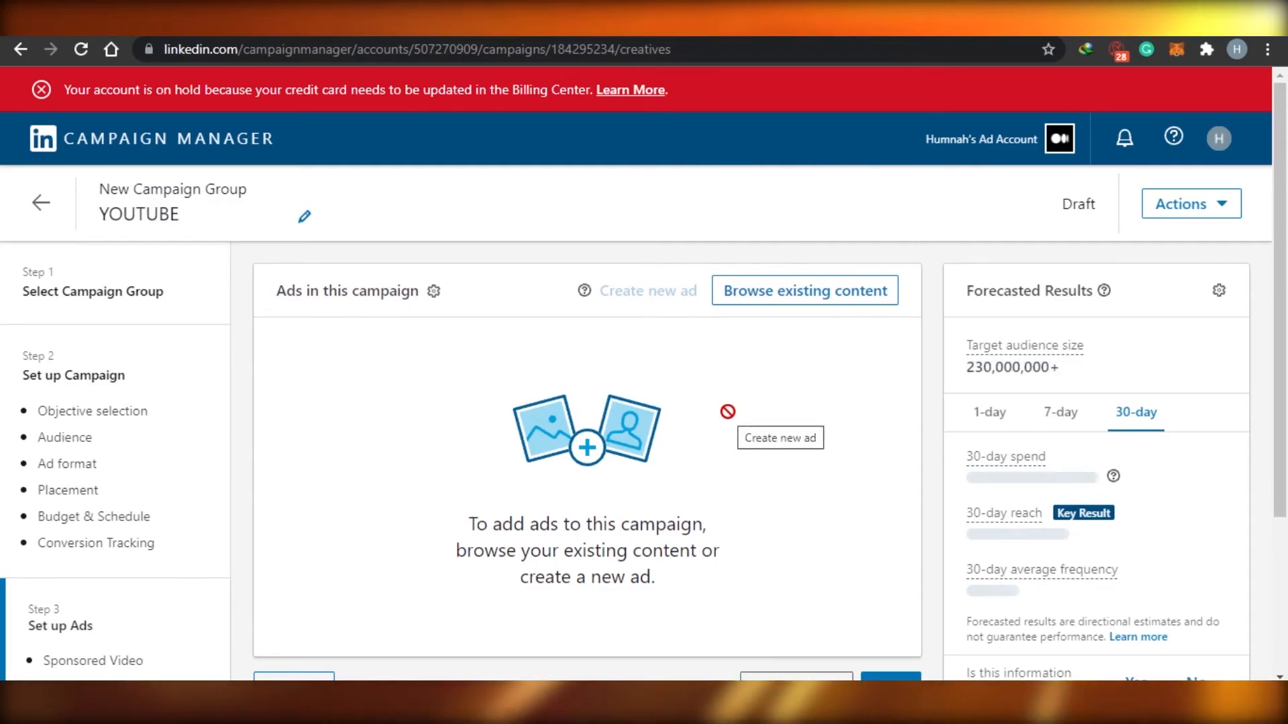
{"action": "left_click", "coordinate": [796, 292]}
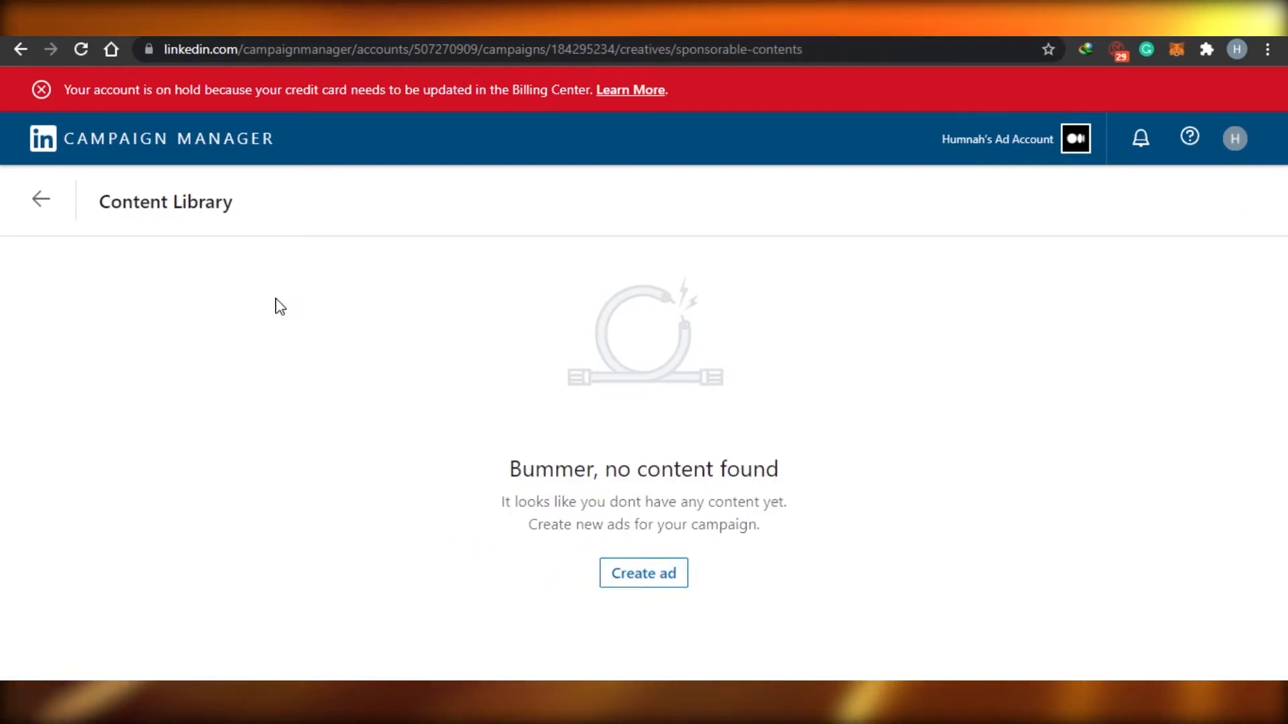
{"action": "left_click", "coordinate": [39, 204]}
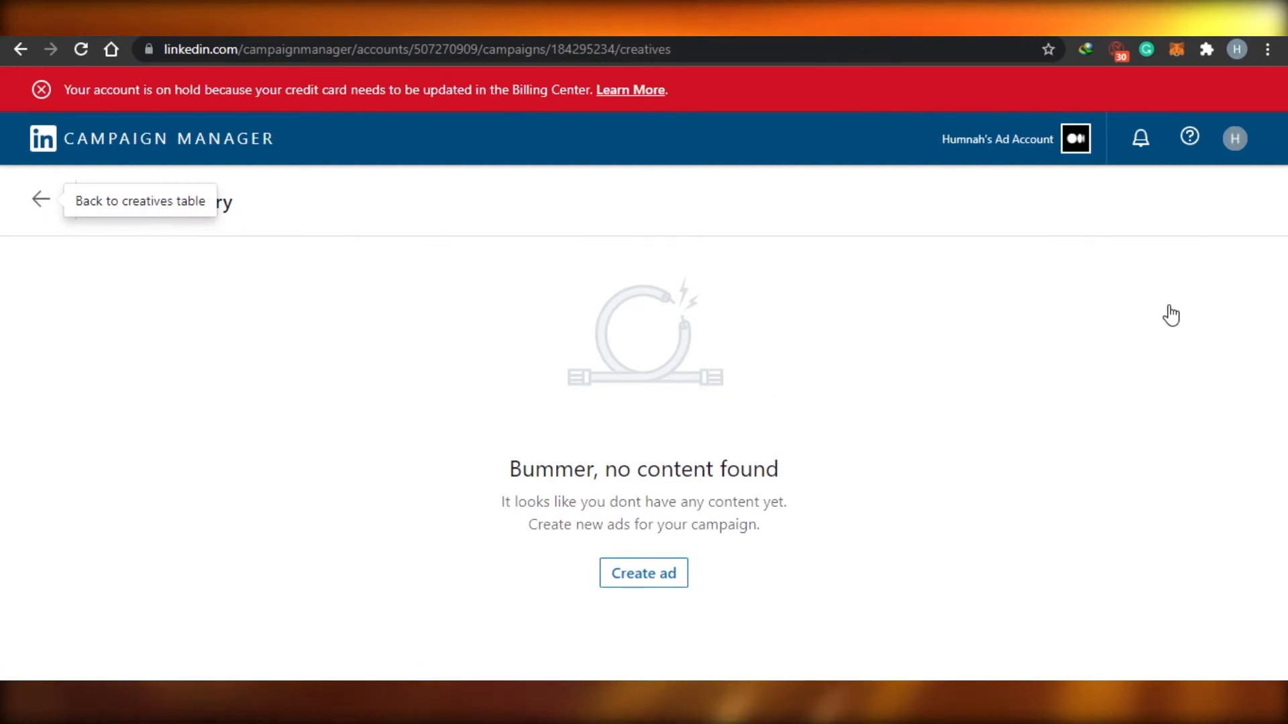
Continue to Review & Launch without adding an ad, and review the objective, audience, budget and ads sections of the campaign summary.
{"action": "scroll", "coordinate": [1281, 169], "scroll_direction": "down", "scroll_amount": 3}
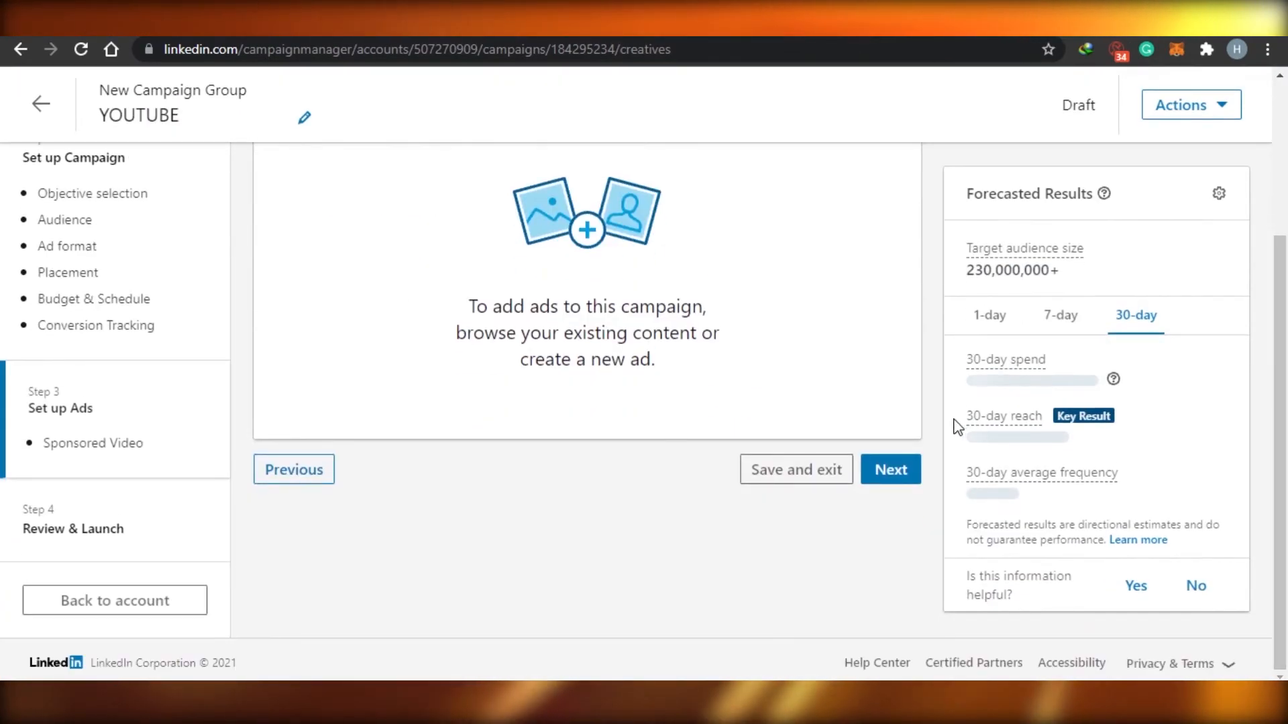
{"action": "left_click", "coordinate": [890, 473]}
{"action": "scroll", "coordinate": [1284, 381], "scroll_direction": "down", "scroll_amount": 5}
{"action": "left_click_drag", "start_coordinate": [1284, 381], "coordinate": [1285, 477]}
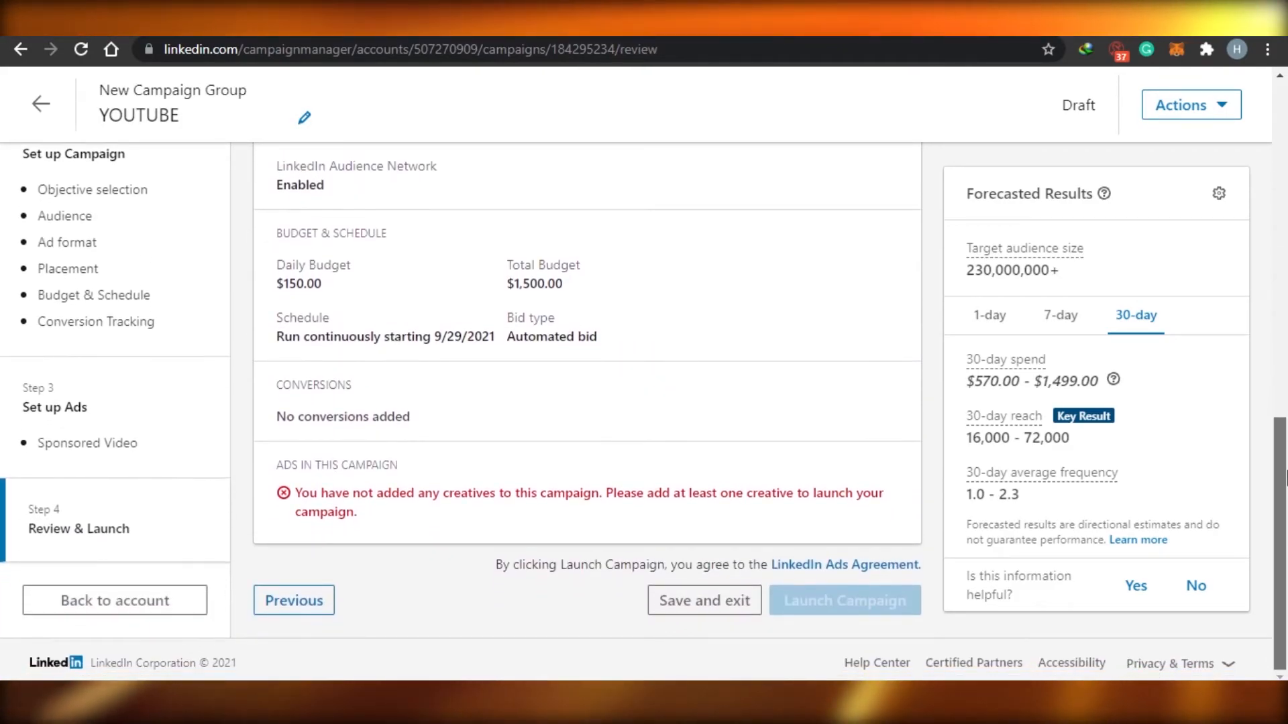
{"action": "scroll", "coordinate": [1286, 372], "scroll_direction": "up", "scroll_amount": 5}
{"action": "left_click_drag", "start_coordinate": [1285, 373], "coordinate": [1285, 235]}
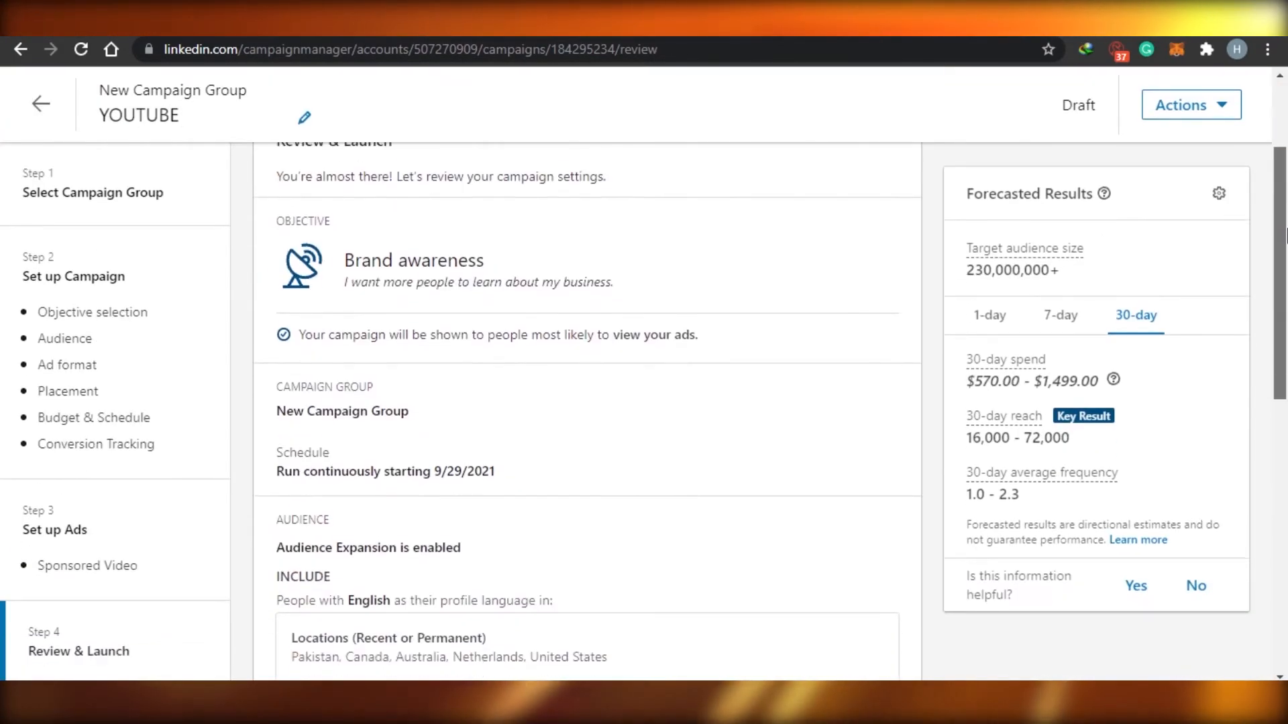
{"action": "scroll", "coordinate": [693, 213], "scroll_direction": "up", "scroll_amount": 2}
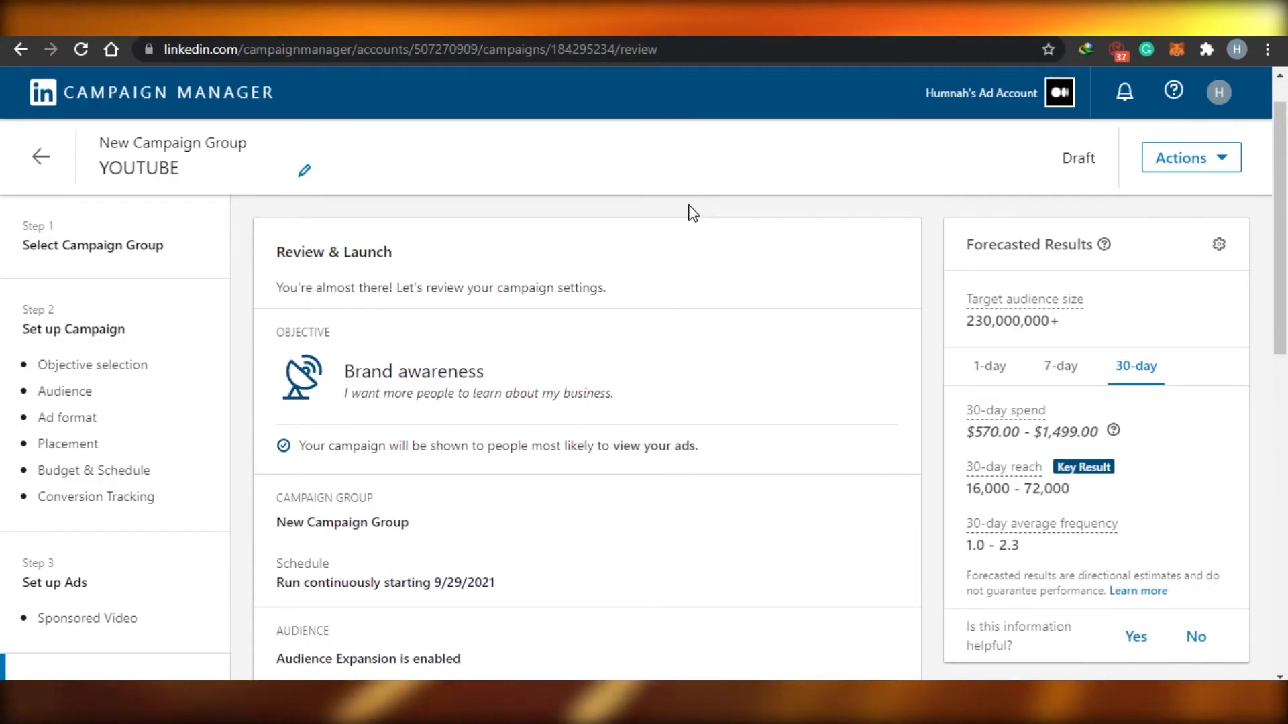
{"action": "left_click_drag", "start_coordinate": [1286, 221], "coordinate": [1285, 520]}
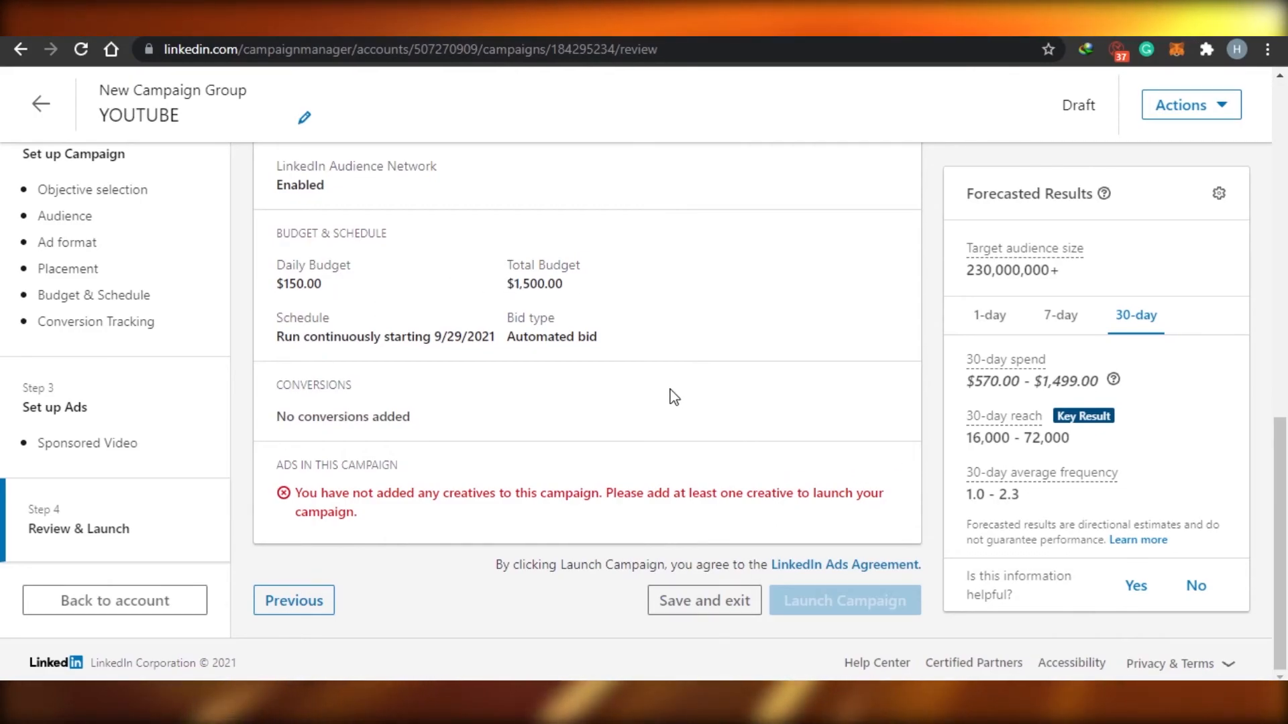
{"action": "mouse_move", "coordinate": [1285, 599]}
{"action": "left_mouse_down"}
{"action": "mouse_move", "coordinate": [1286, 261]}
{"action": "mouse_move", "coordinate": [1286, 605]}
{"action": "left_mouse_up"}
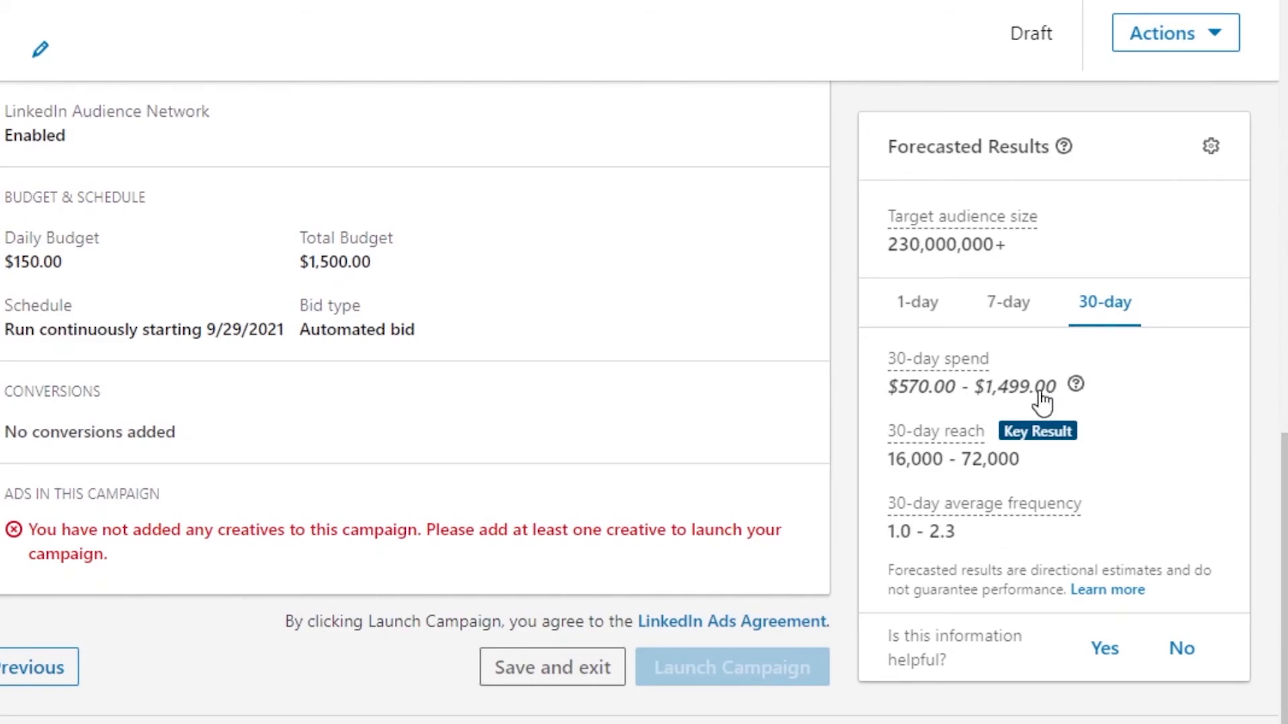
Recheck the campaign summary and forecasted results, and save and exit the YOUTUBE campaign as a draft.
{"action": "scroll", "coordinate": [1107, 350], "scroll_direction": "up", "scroll_amount": 12}
{"action": "scroll", "coordinate": [1107, 350], "scroll_direction": "down", "scroll_amount": 6}
{"action": "left_click_drag", "start_coordinate": [1283, 416], "coordinate": [1282, 580]}
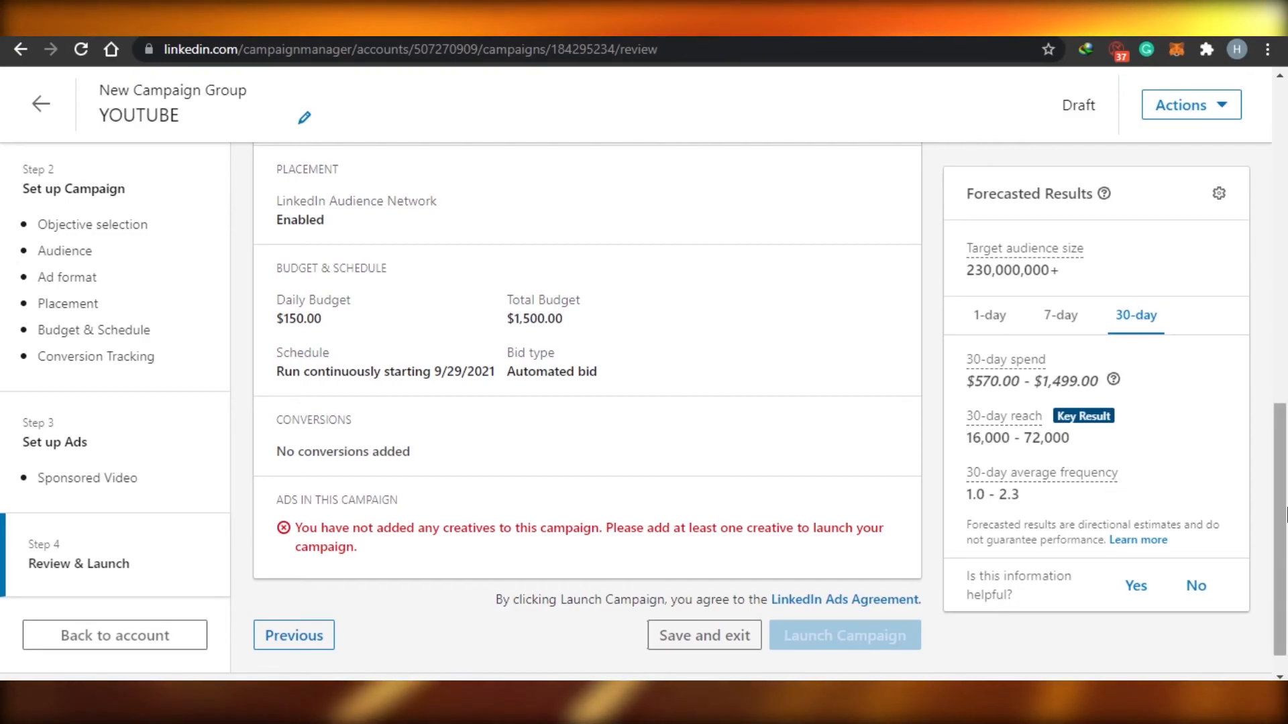
{"action": "left_click_drag", "start_coordinate": [1283, 533], "coordinate": [1284, 547]}
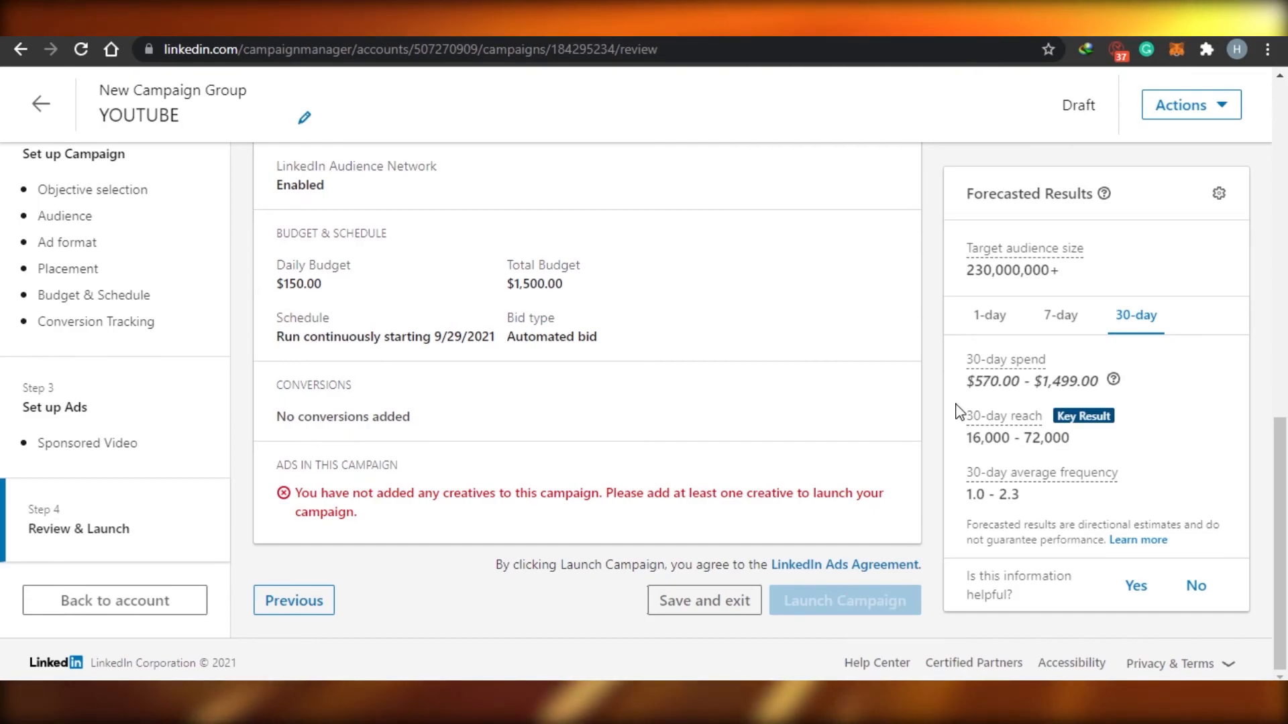
{"action": "left_click_drag", "start_coordinate": [1281, 511], "coordinate": [1285, 412]}
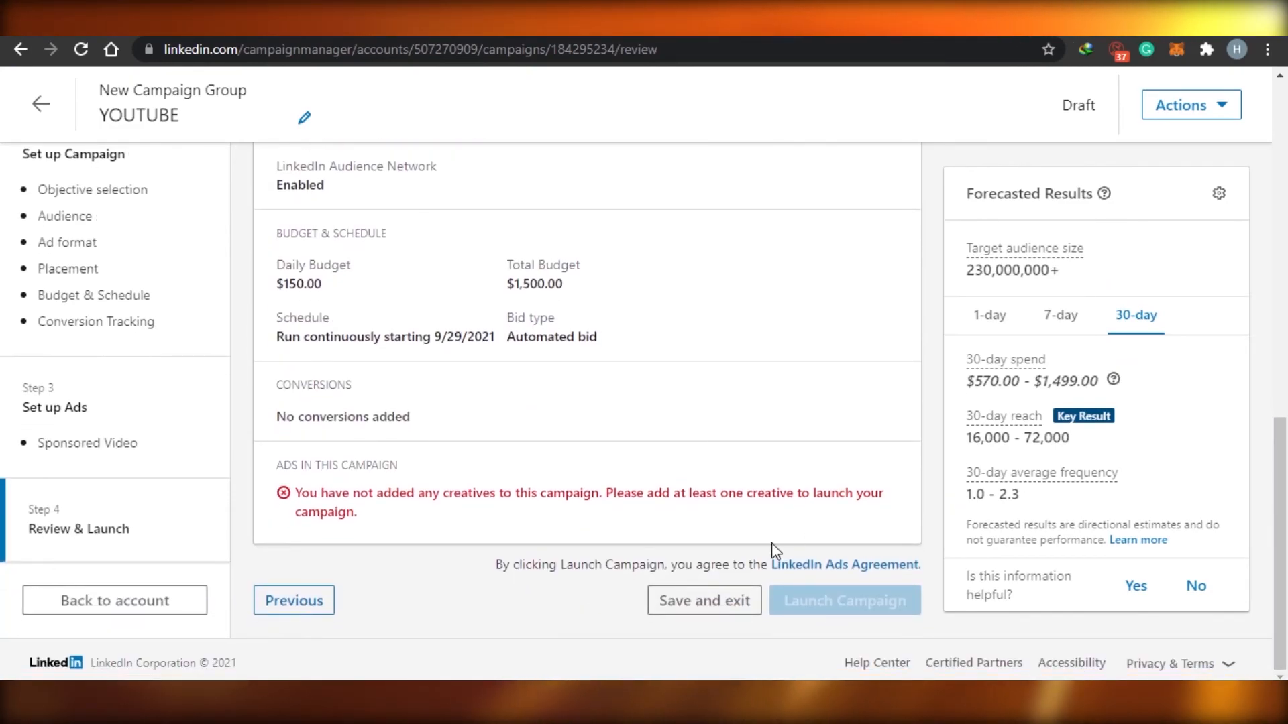
{"action": "left_click", "coordinate": [719, 602]}
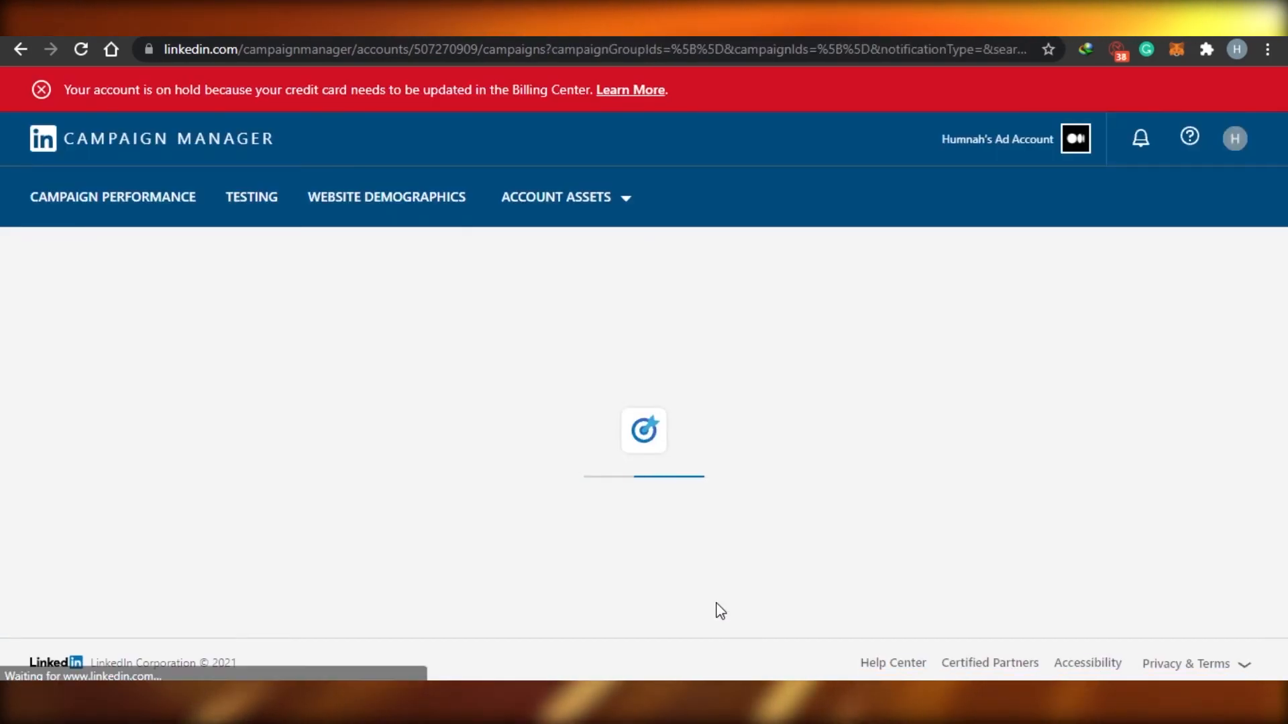